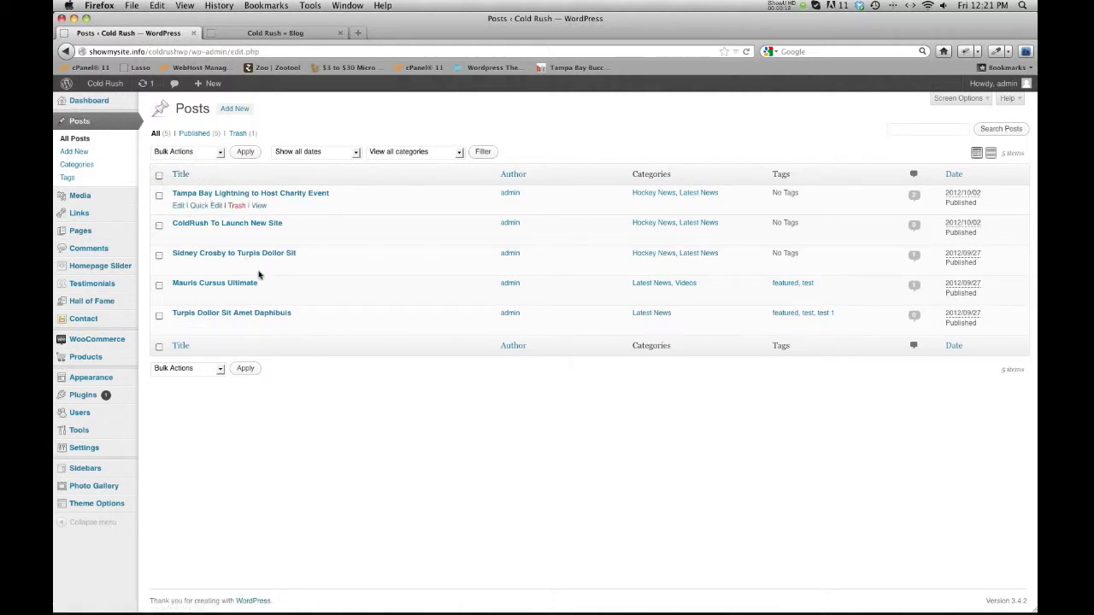
# Step: Examine the posts shown on the Cold Rush site's public Blog page, down to the older entries link
pyautogui.click(386, 542)
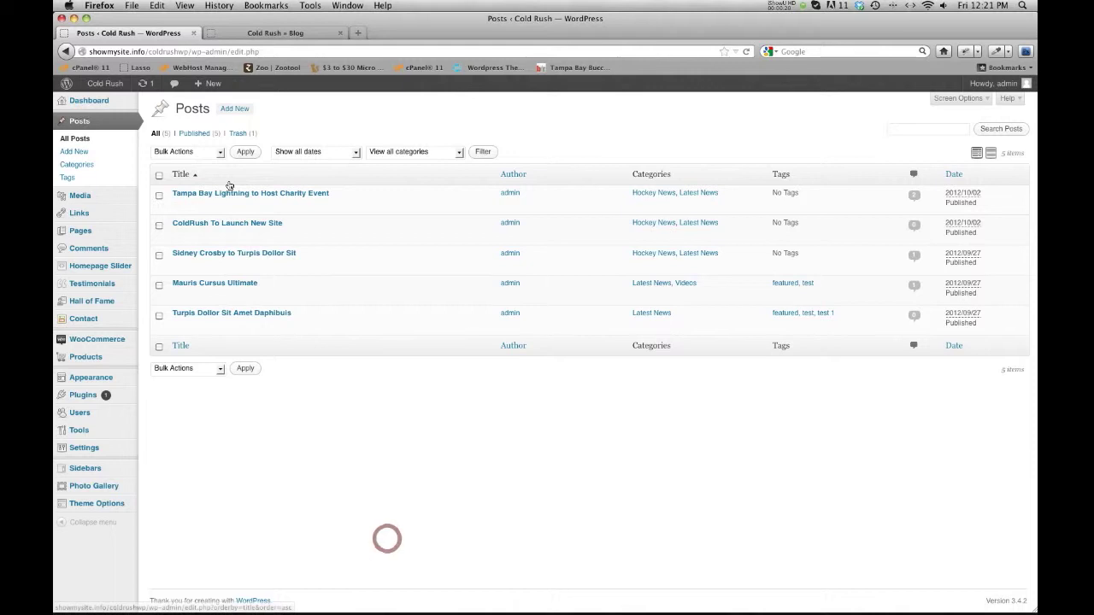
pyautogui.click(341, 427)
pyautogui.click(266, 34)
pyautogui.scroll(-5, 398, 279)
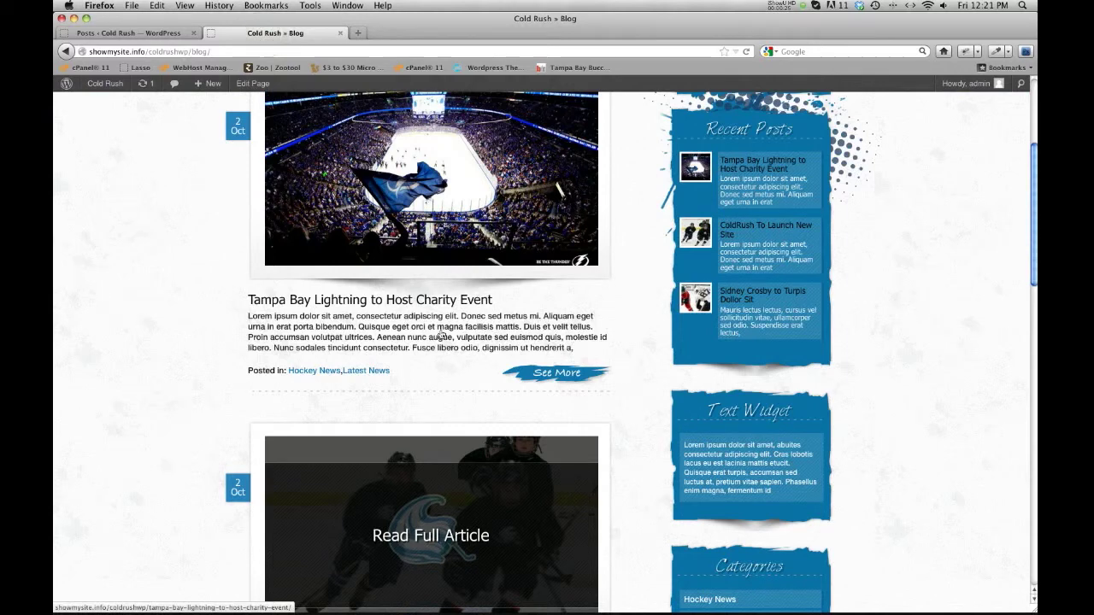
pyautogui.scroll(5, 441, 336)
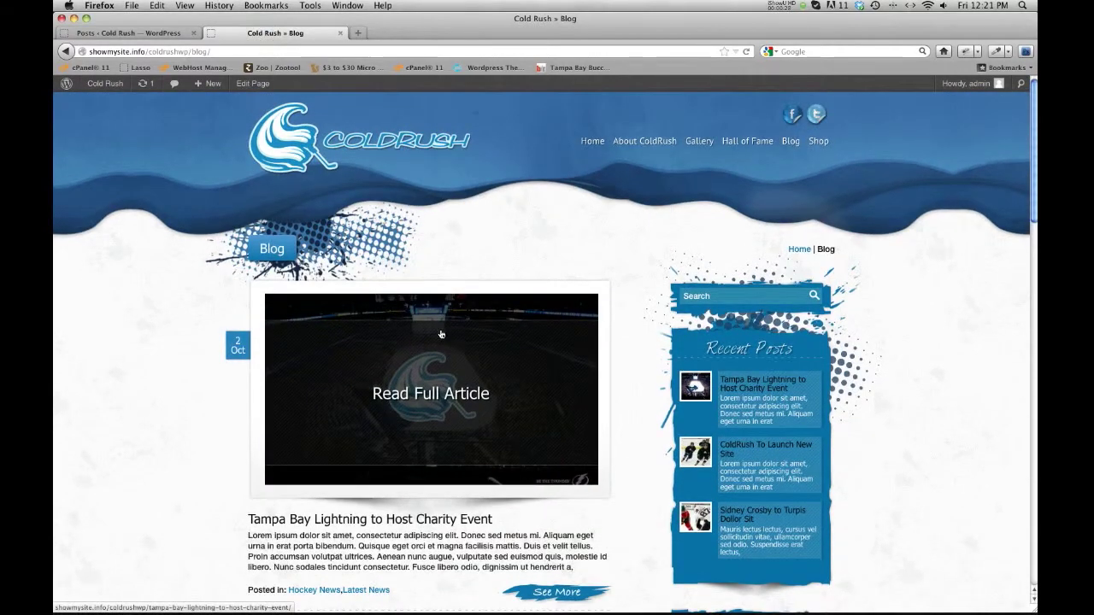
pyautogui.scroll(-18, 441, 334)
pyautogui.scroll(-10, 419, 368)
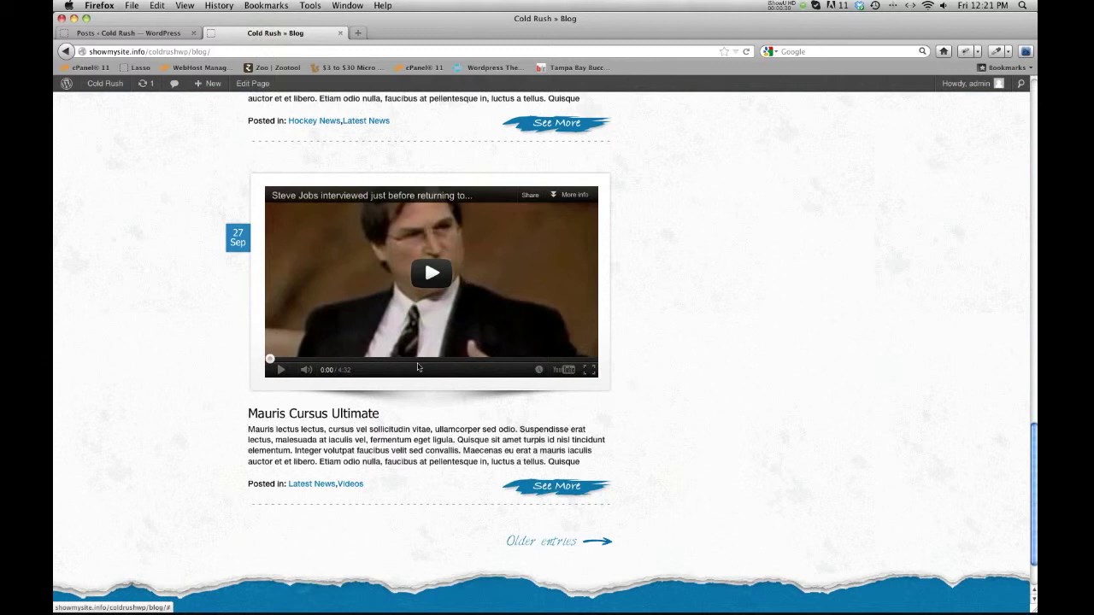
# Step: In the site's Reading settings, set blog pages to show at most 4 posts and save the changes
pyautogui.click(143, 38)
pyautogui.click(221, 418)
pyautogui.moveTo(79, 456)
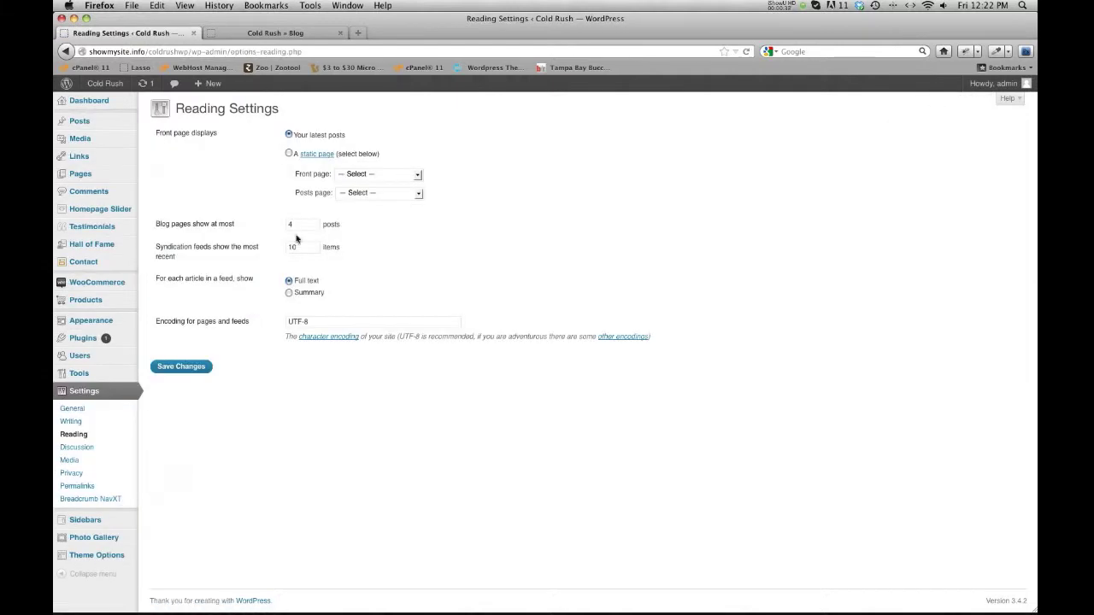
pyautogui.doubleClick(293, 225)
pyautogui.write('2')
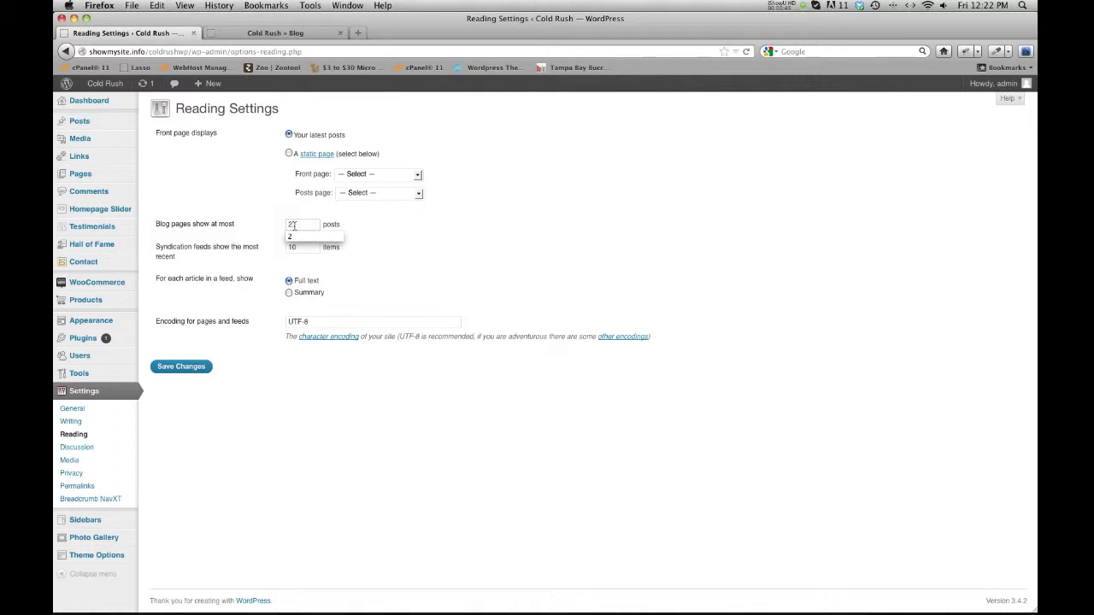
pyautogui.click(295, 224)
pyautogui.write('4')
pyautogui.click(298, 347)
pyautogui.click(189, 367)
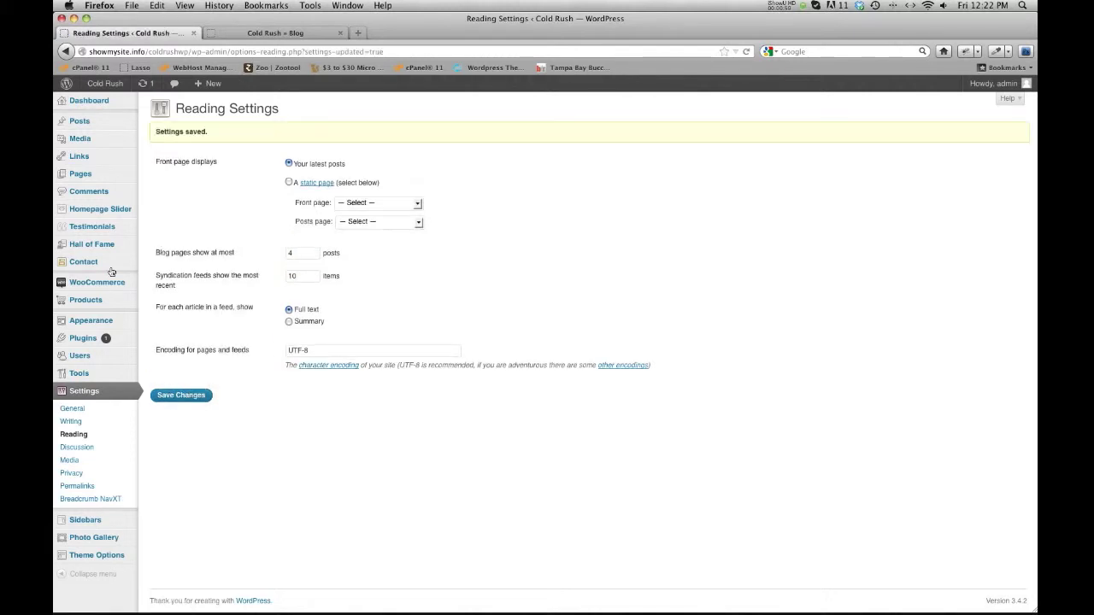
# Step: Create a new post with the title "Hockey Training"
pyautogui.moveTo(120, 121)
pyautogui.click(164, 123)
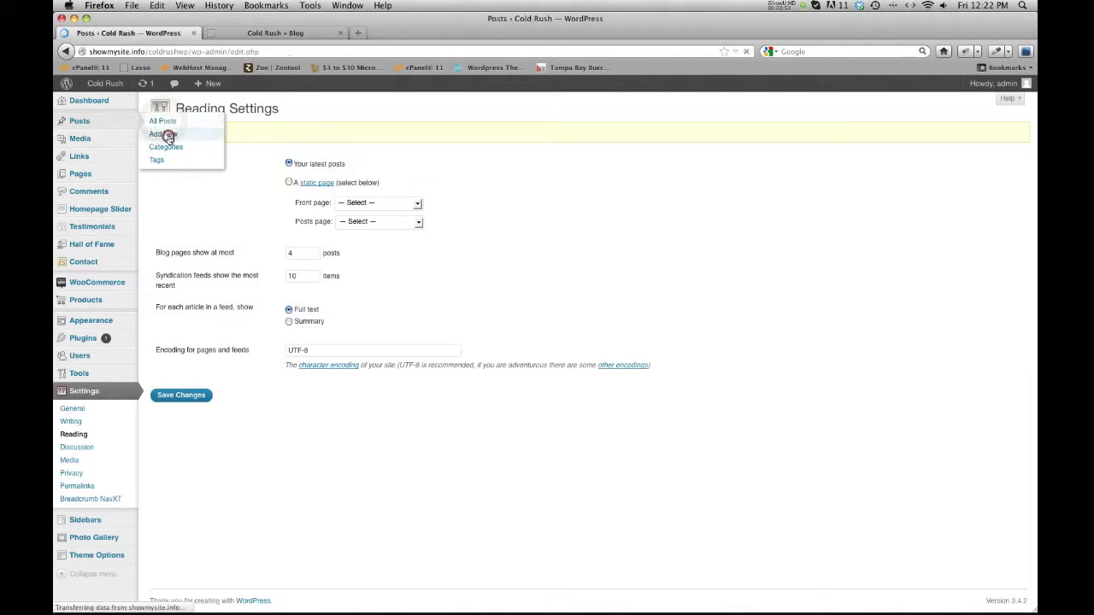
pyautogui.click(234, 110)
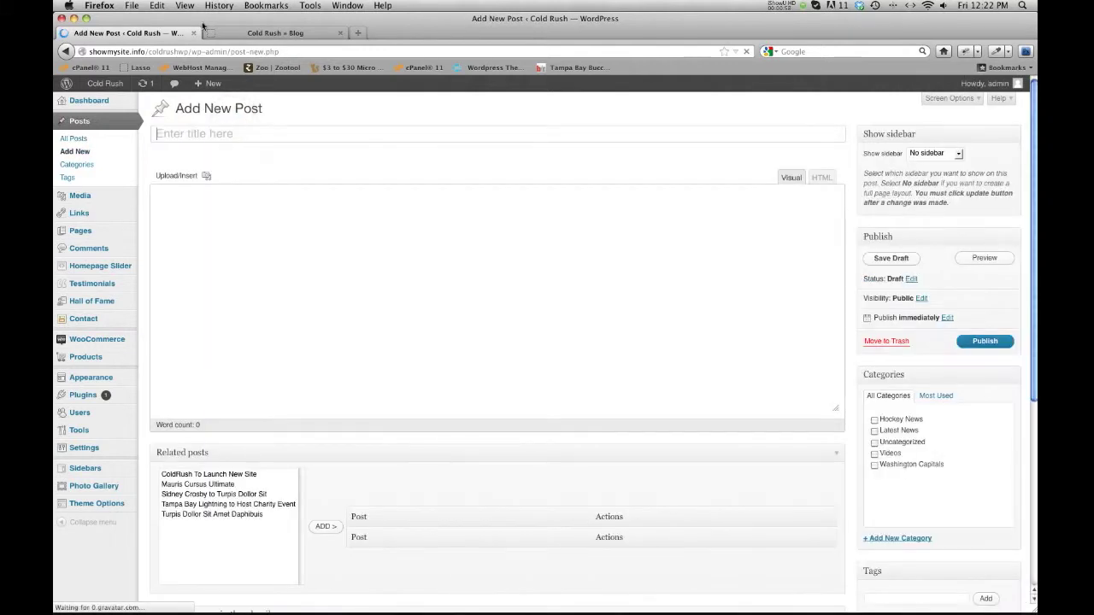
pyautogui.click(215, 135)
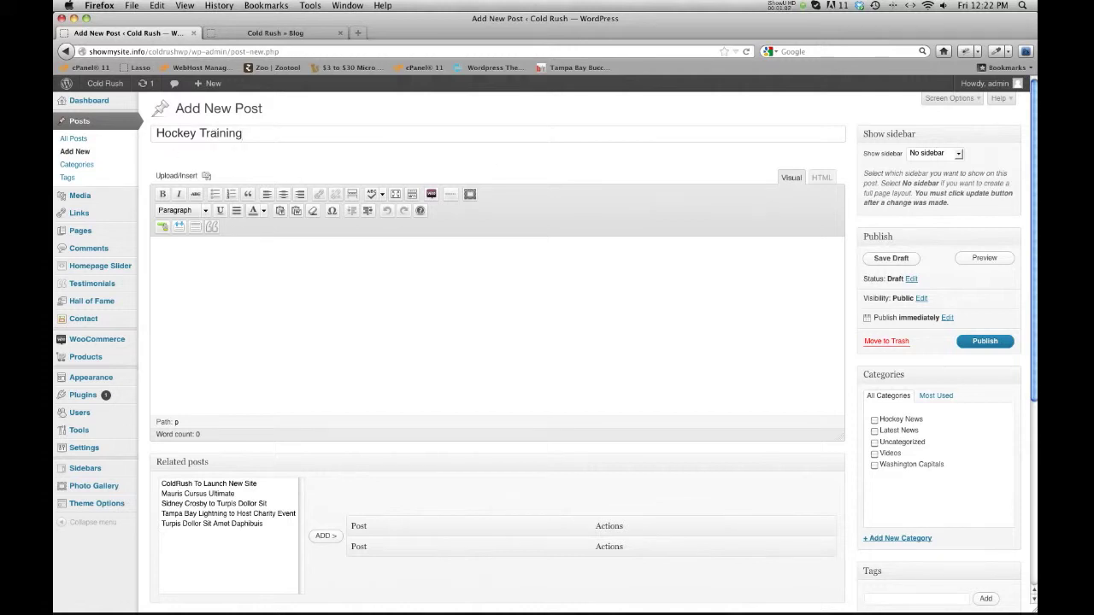
# Step: Paste the lorem ipsum paragraphs into the body of the Hockey Training post and save it as a draft
pyautogui.press('super+Tab')
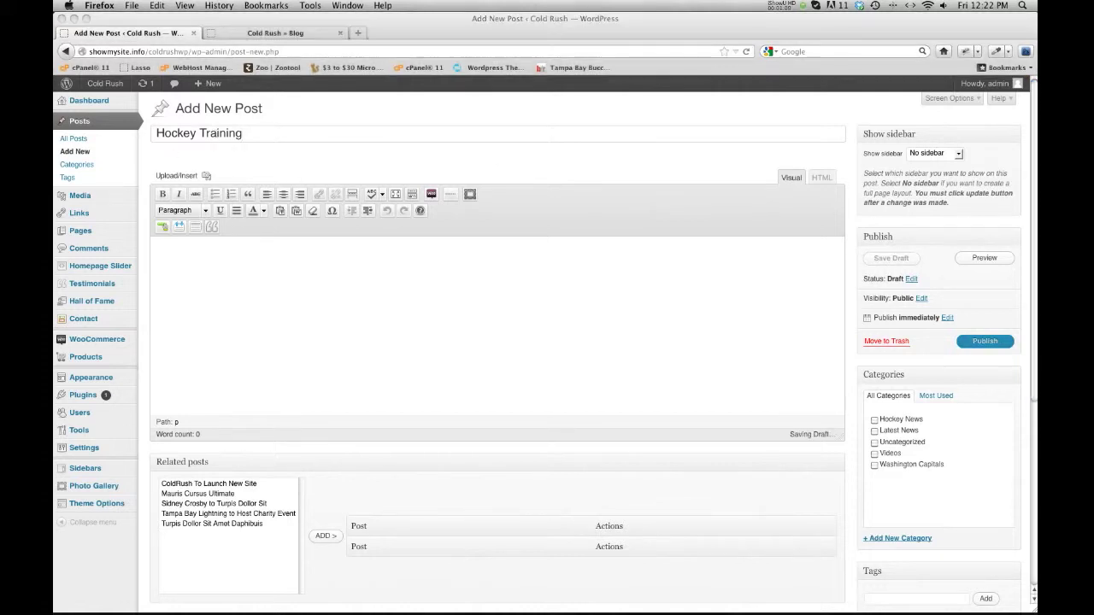
pyautogui.click(374, 309)
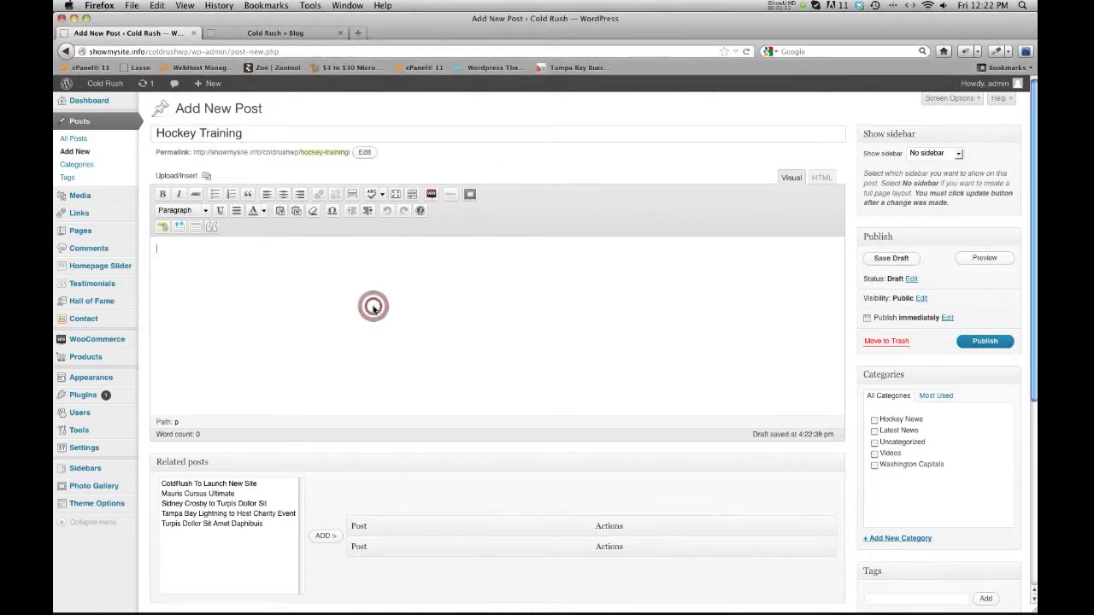
pyautogui.press('super+v')
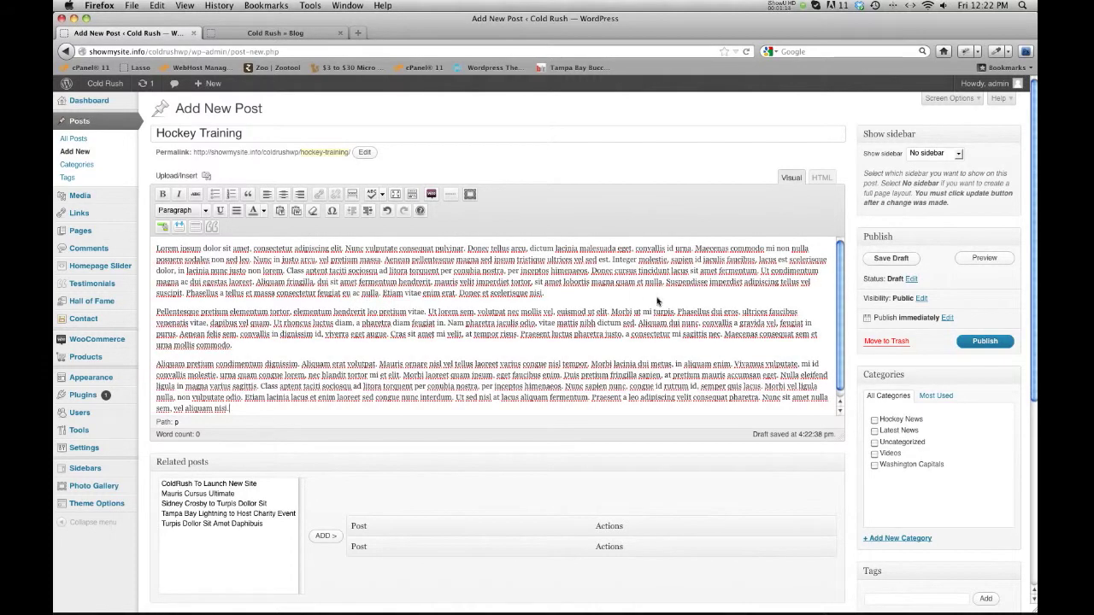
pyautogui.scroll(-1, 696, 349)
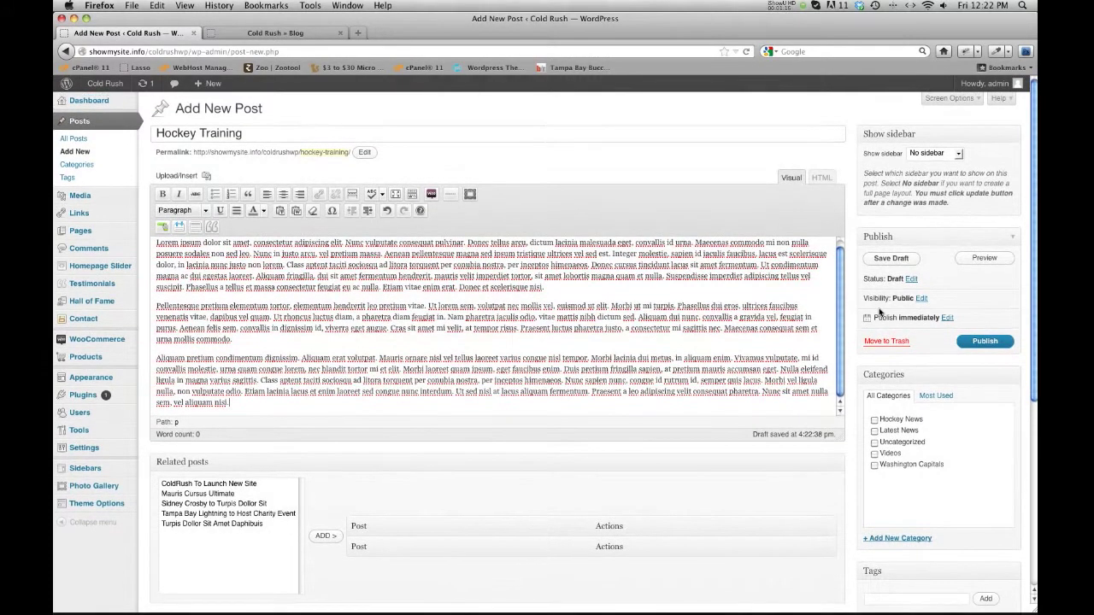
pyautogui.click(889, 259)
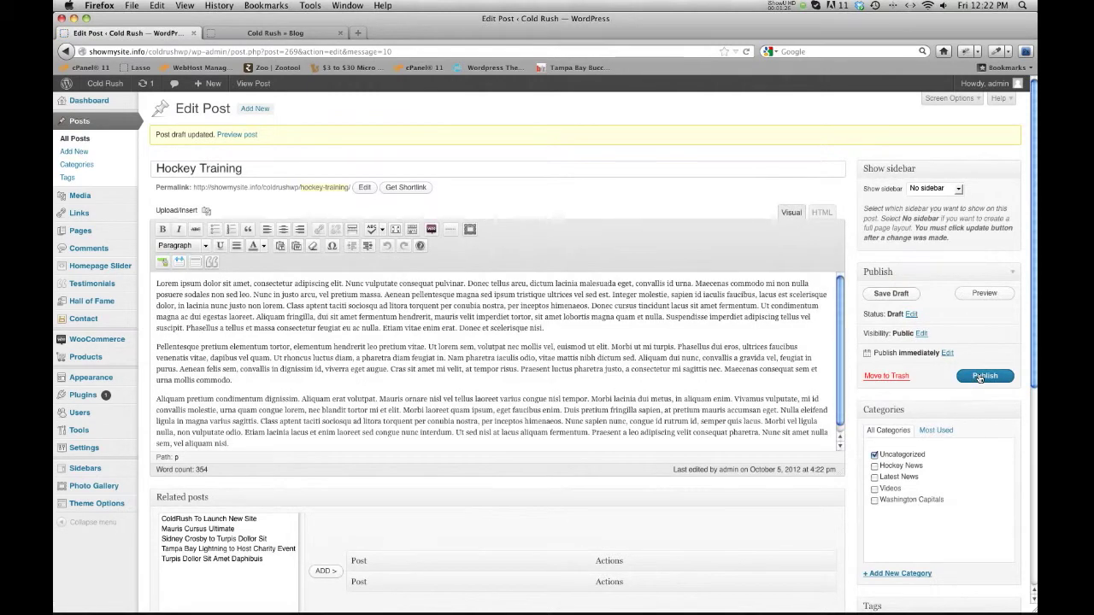
# Step: Check the live Blog page, and preview the full Hockey Training draft before returning to its editor
pyautogui.click(295, 32)
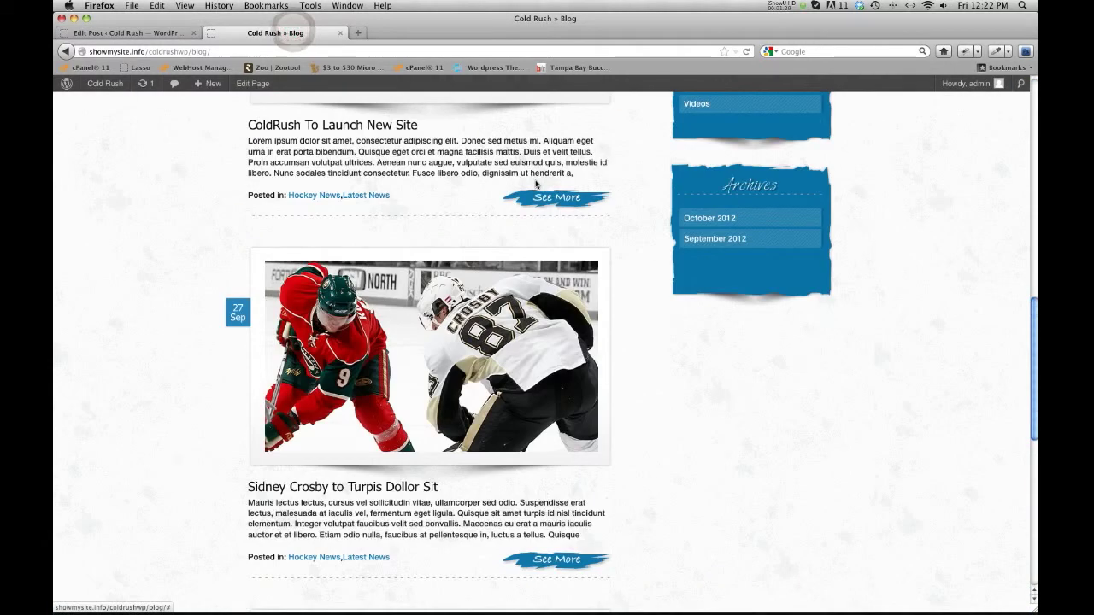
pyautogui.scroll(10, 613, 188)
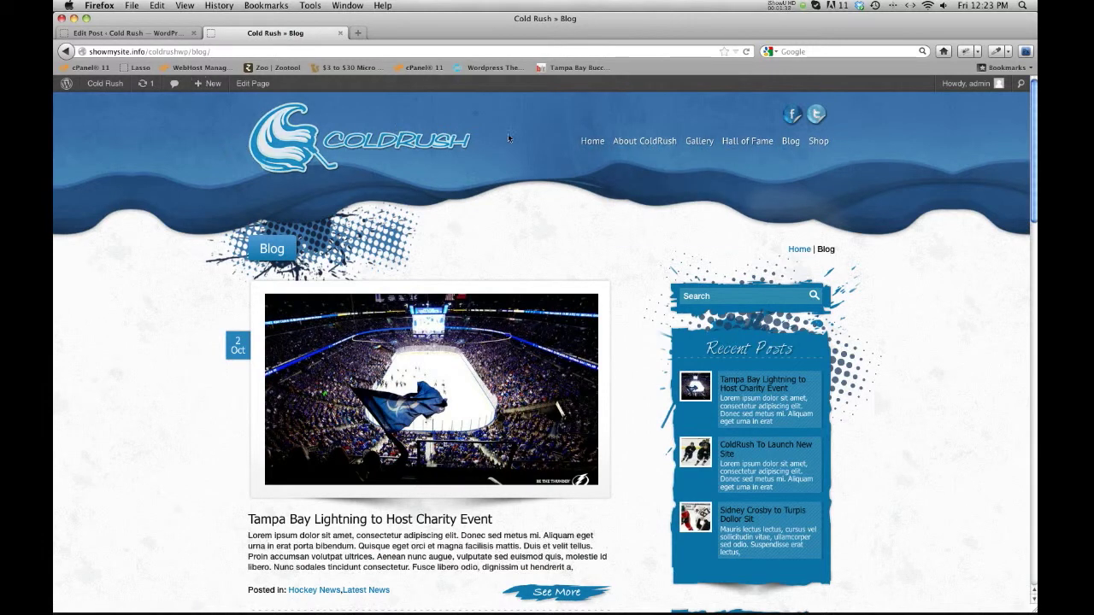
pyautogui.click(116, 32)
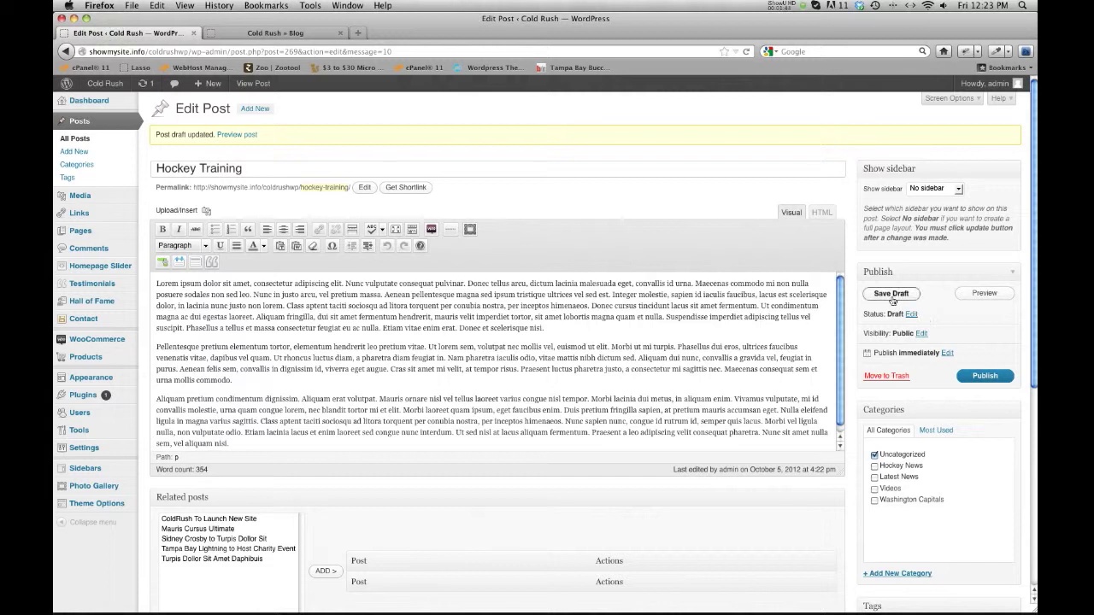
pyautogui.click(968, 293)
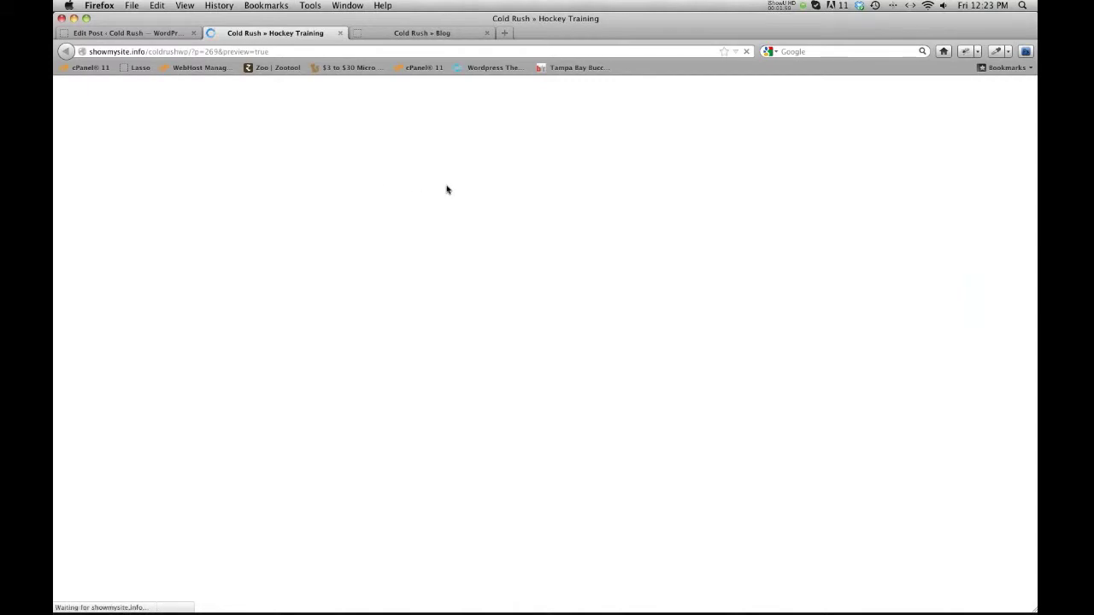
pyautogui.scroll(-15, 379, 270)
pyautogui.scroll(12, 379, 271)
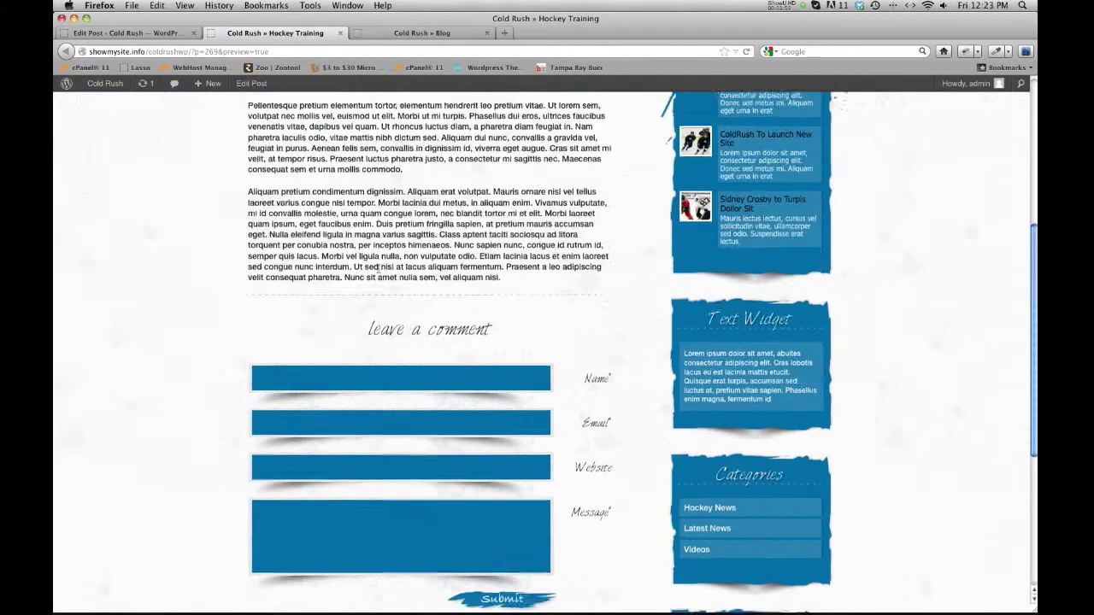
pyautogui.scroll(3, 347, 192)
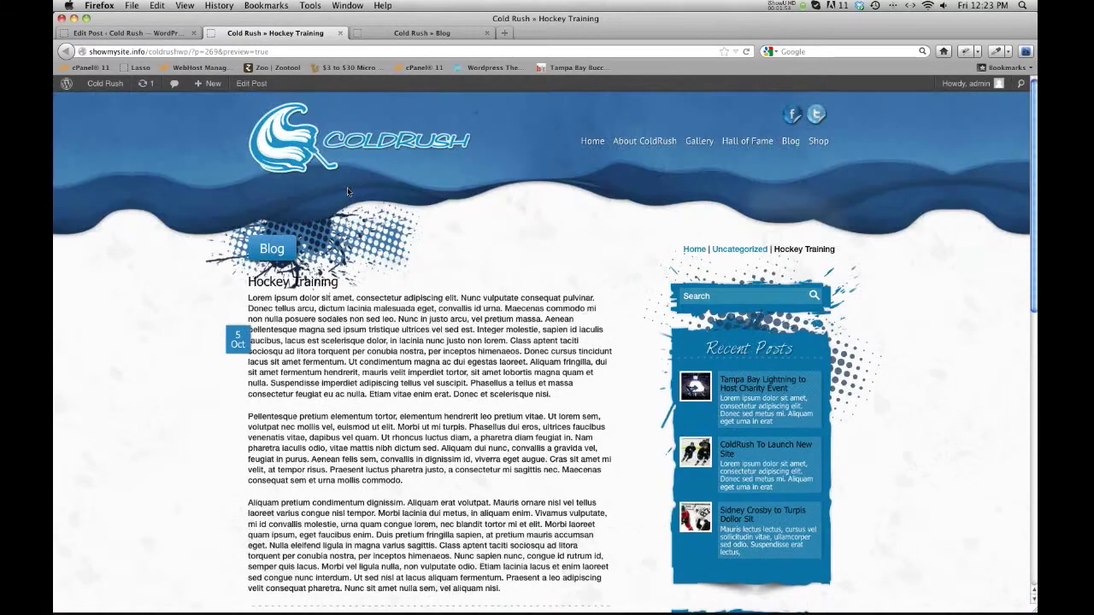
pyautogui.click(340, 32)
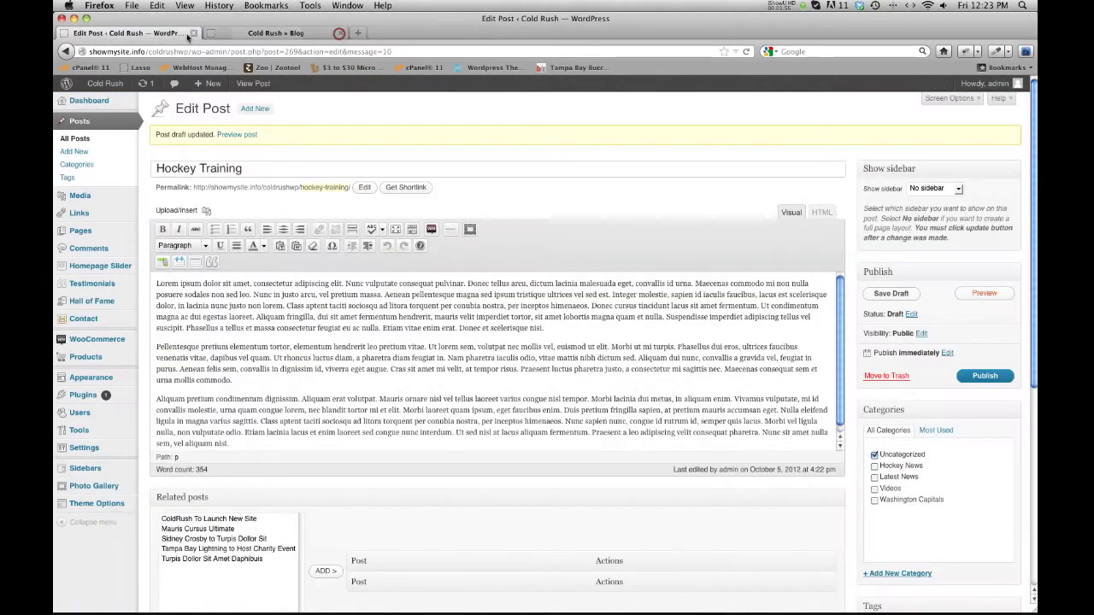
# Step: Remove the Uncategorized category from the post and assign it to Hockey News and Latest News
pyautogui.scroll(-1, 908, 368)
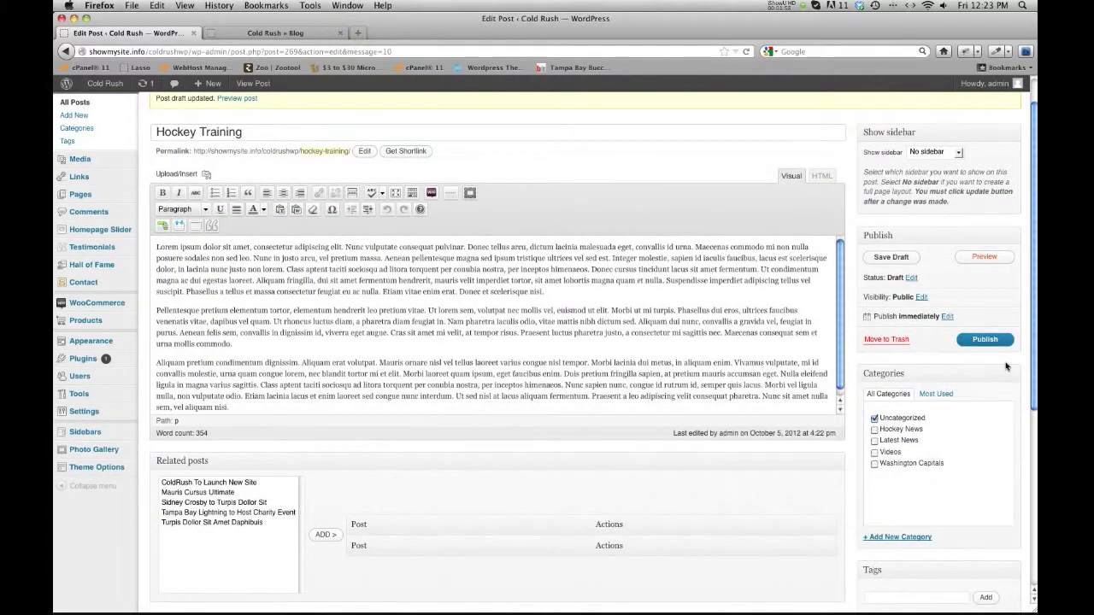
pyautogui.scroll(-3, 996, 396)
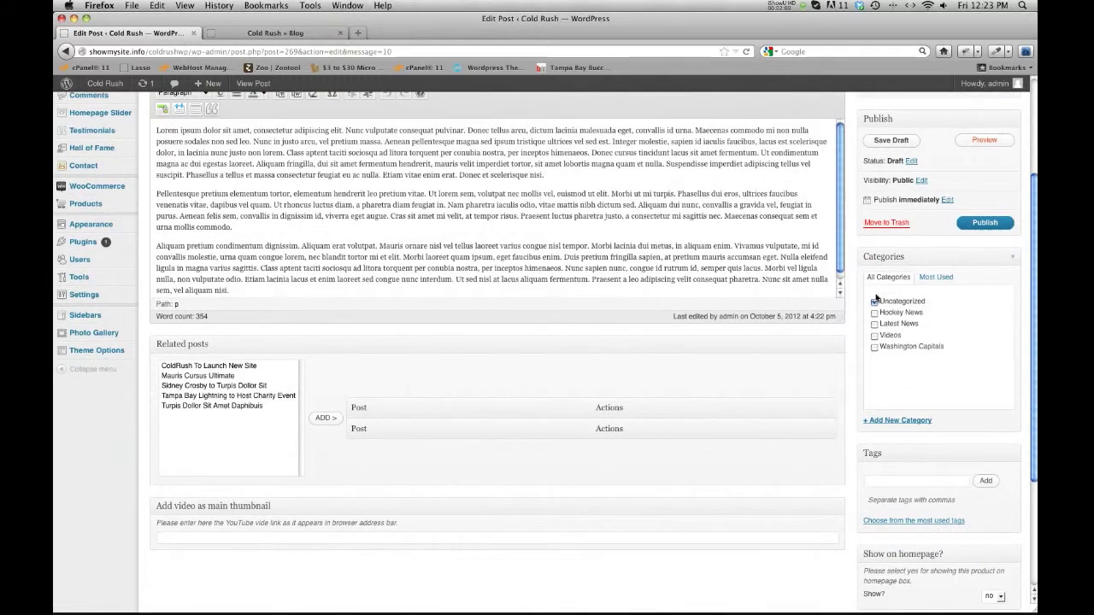
pyautogui.click(874, 301)
pyautogui.click(874, 313)
pyautogui.click(874, 324)
pyautogui.scroll(4, 874, 325)
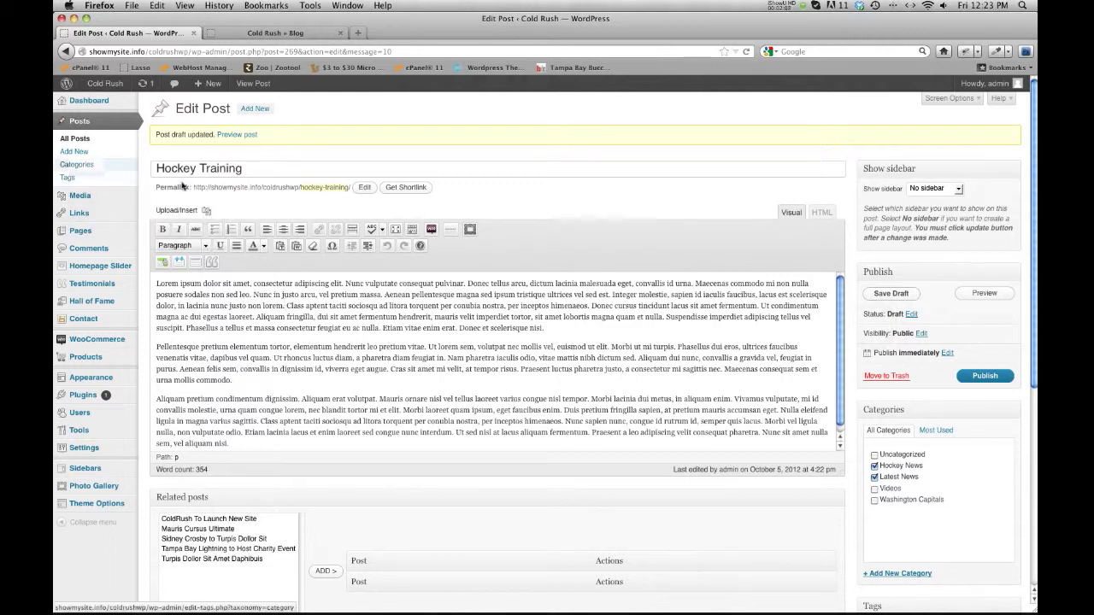
# Step: Add a new category named "ColdRush" to the post, without a parent category
pyautogui.scroll(-5, 182, 187)
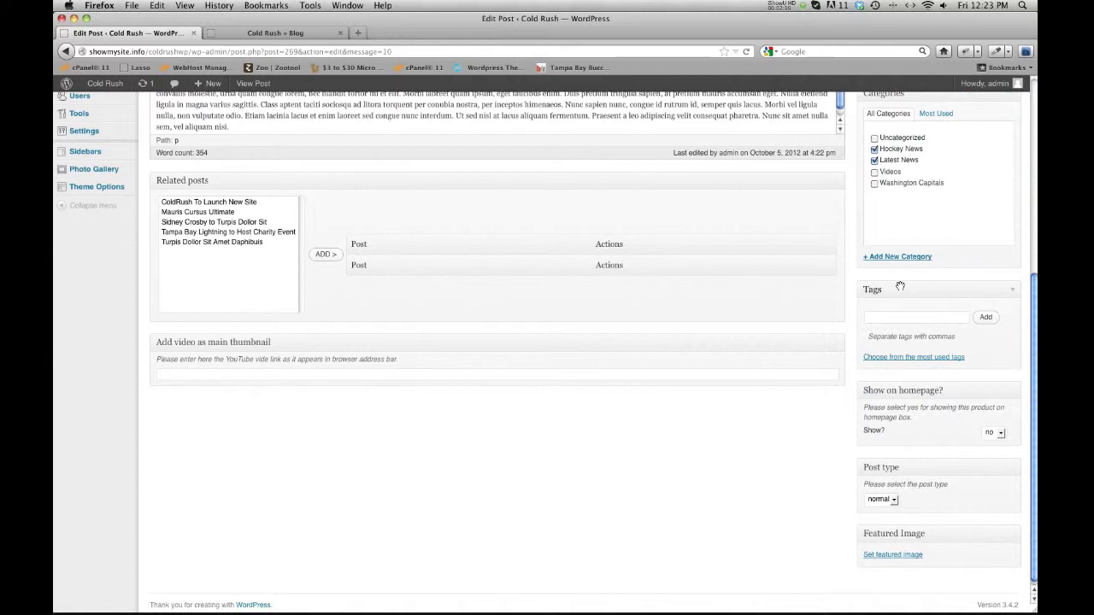
pyautogui.scroll(1, 901, 288)
pyautogui.click(882, 286)
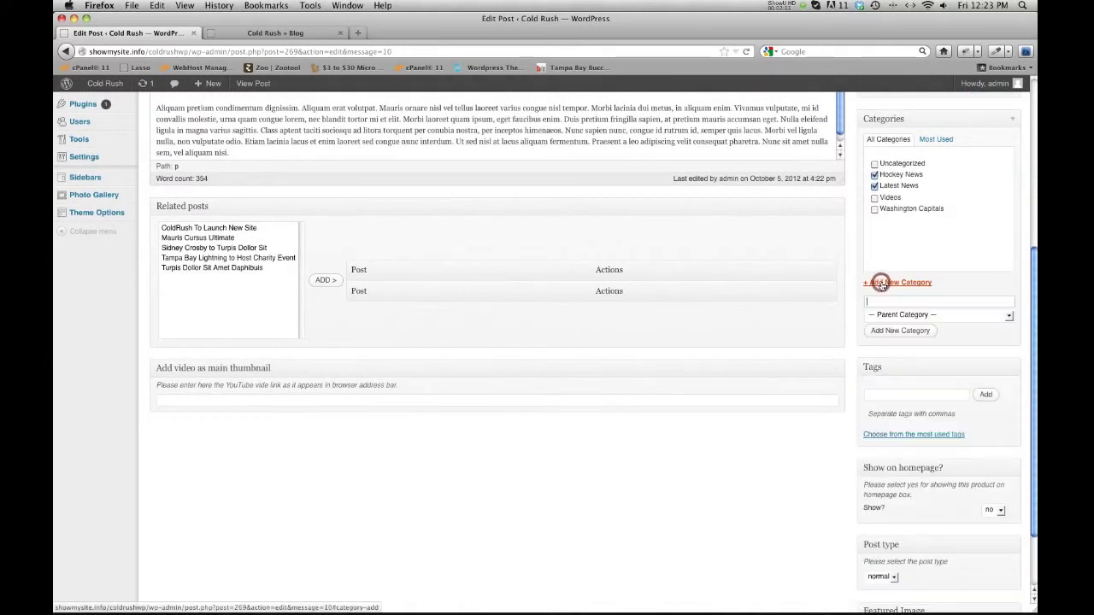
pyautogui.click(883, 302)
pyautogui.write('ColdRush')
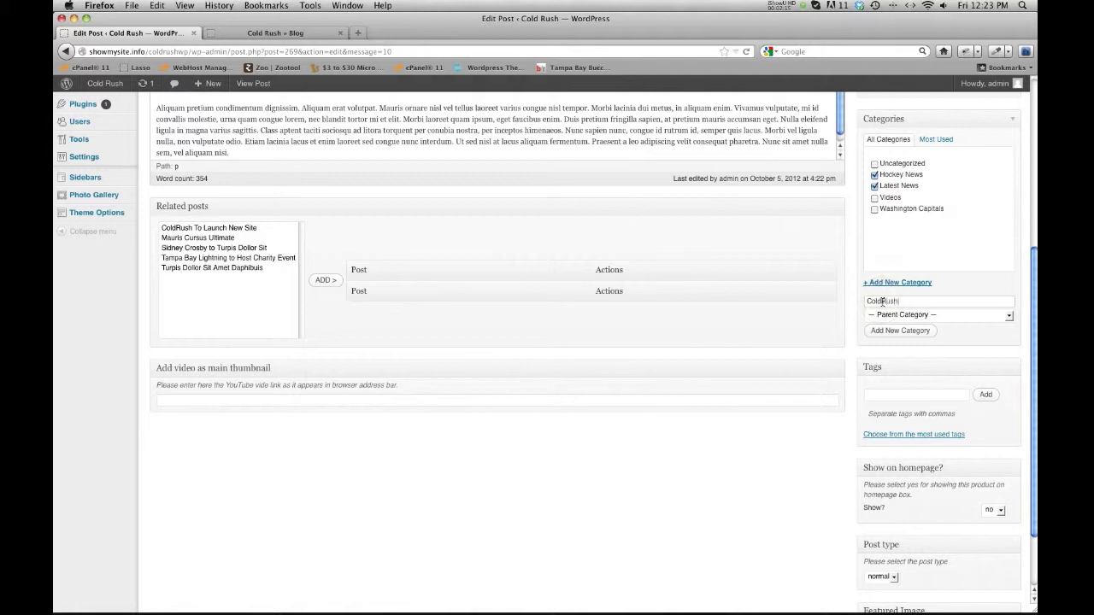
pyautogui.click(906, 331)
pyautogui.scroll(-3, 794, 315)
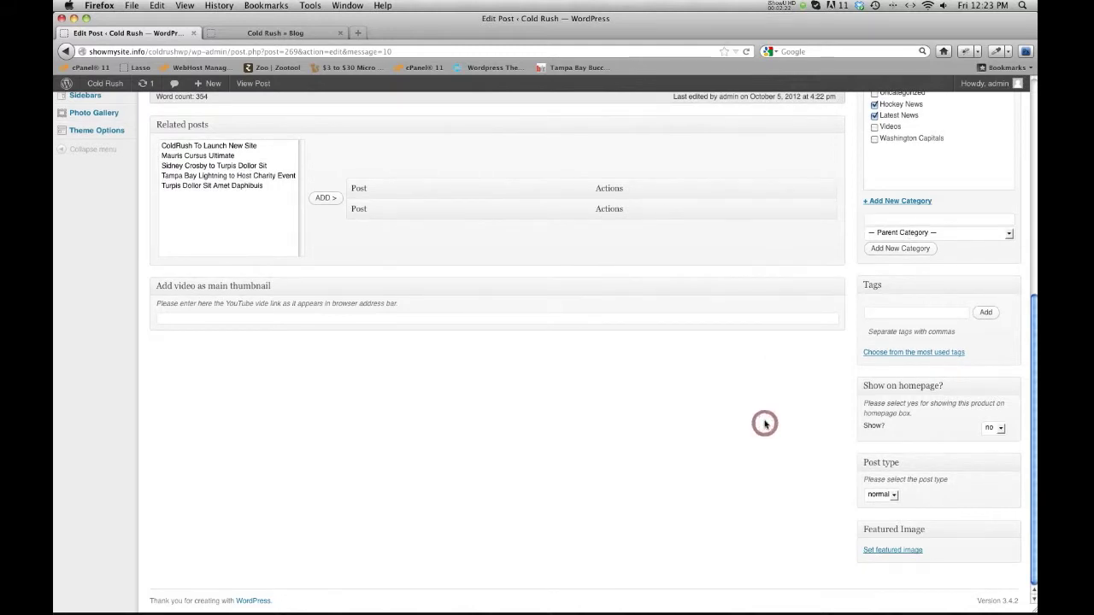
pyautogui.scroll(10, 765, 424)
pyautogui.scroll(-10, 771, 422)
pyautogui.scroll(10, 741, 418)
pyautogui.click(274, 33)
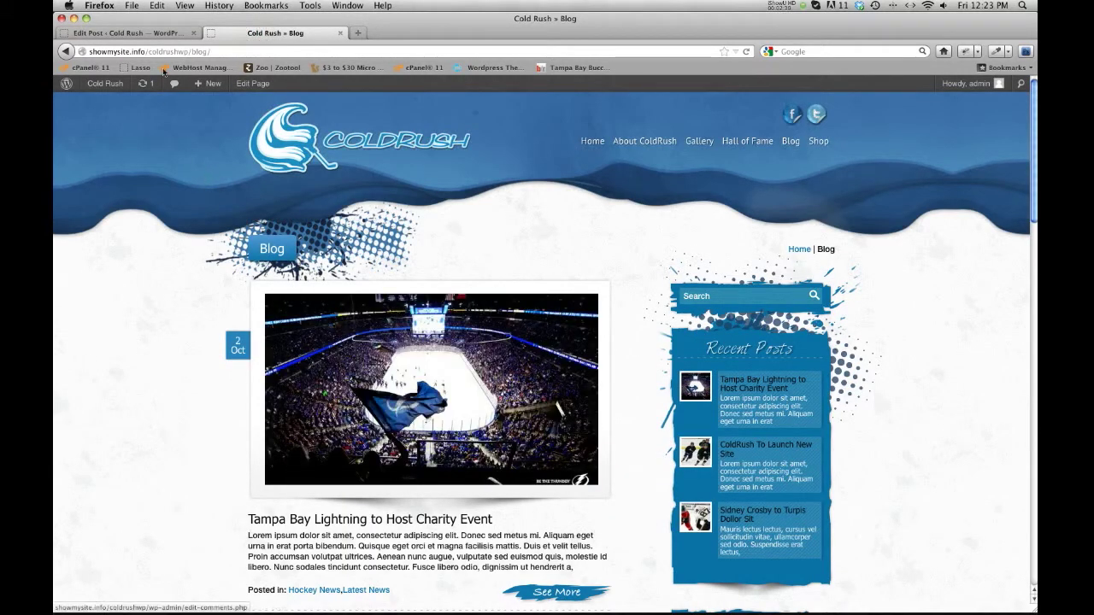
pyautogui.click(157, 31)
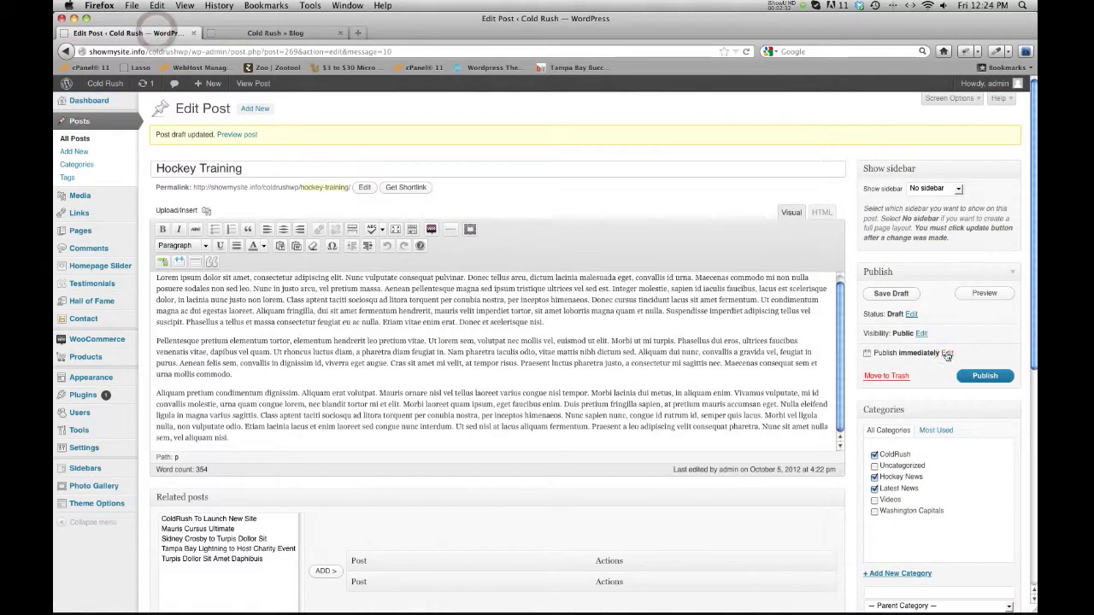
pyautogui.scroll(-5, 936, 353)
pyautogui.click(892, 552)
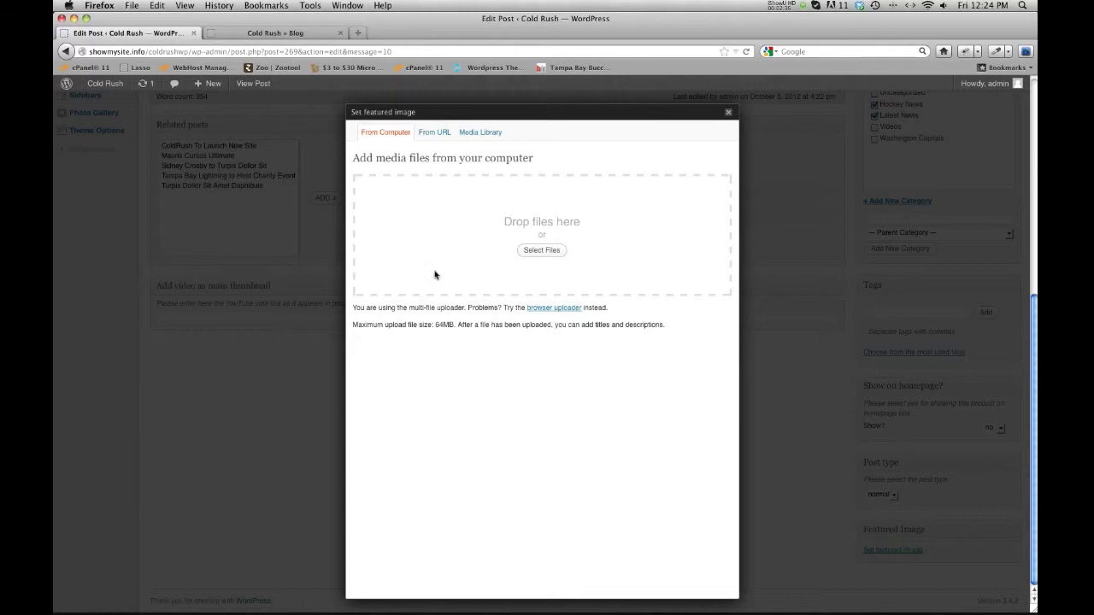
pyautogui.click(471, 132)
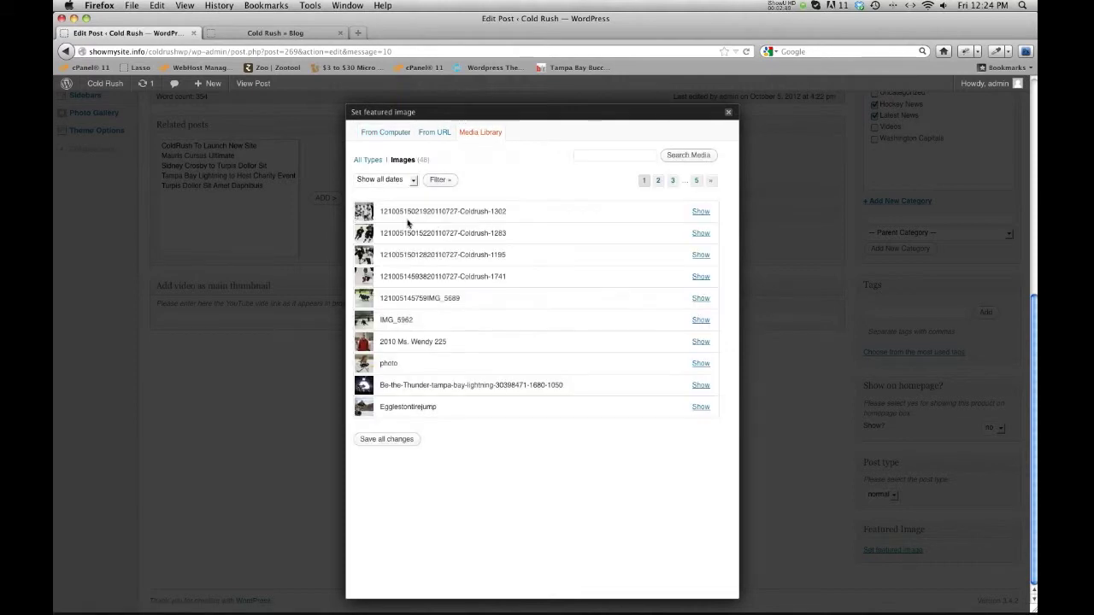
pyautogui.click(699, 212)
pyautogui.scroll(-3, 552, 269)
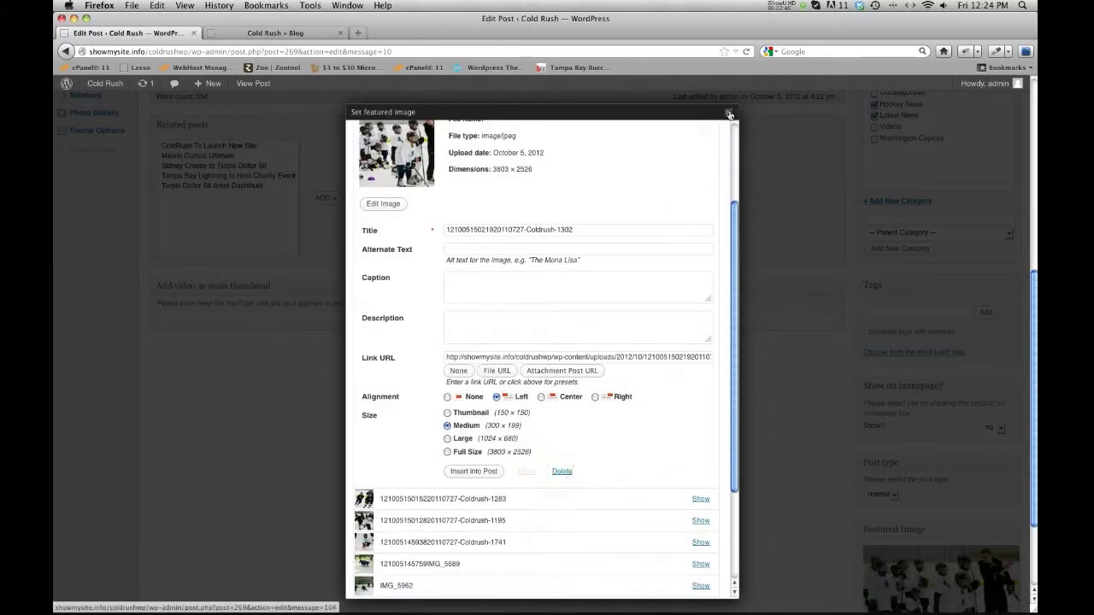
pyautogui.click(980, 340)
pyautogui.scroll(5, 982, 359)
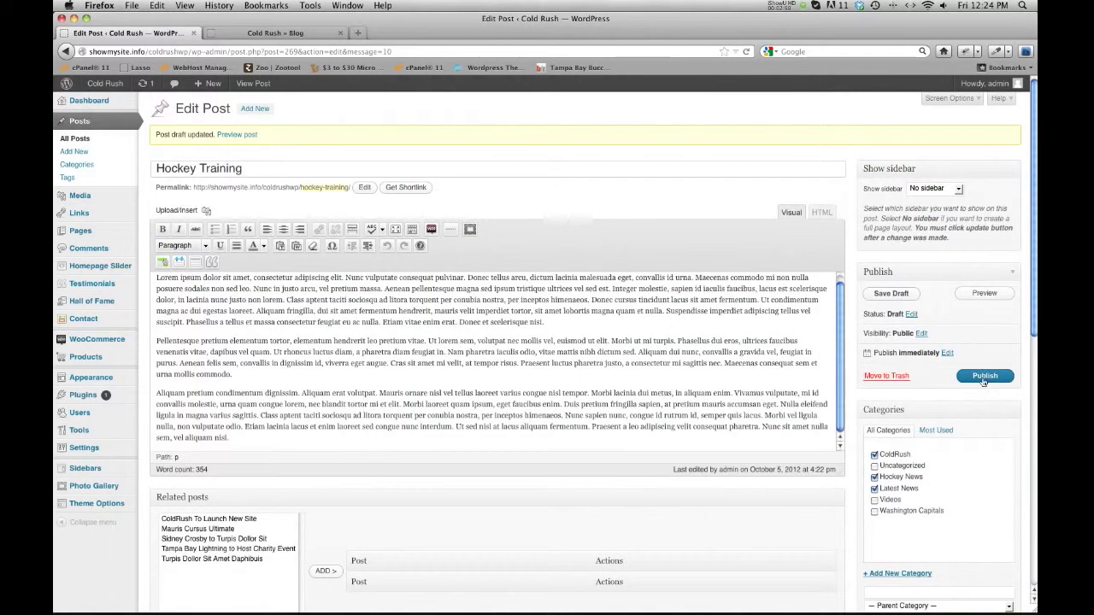
# Step: Publish the Hockey Training post and check its entry on the refreshed live Blog page
pyautogui.click(983, 377)
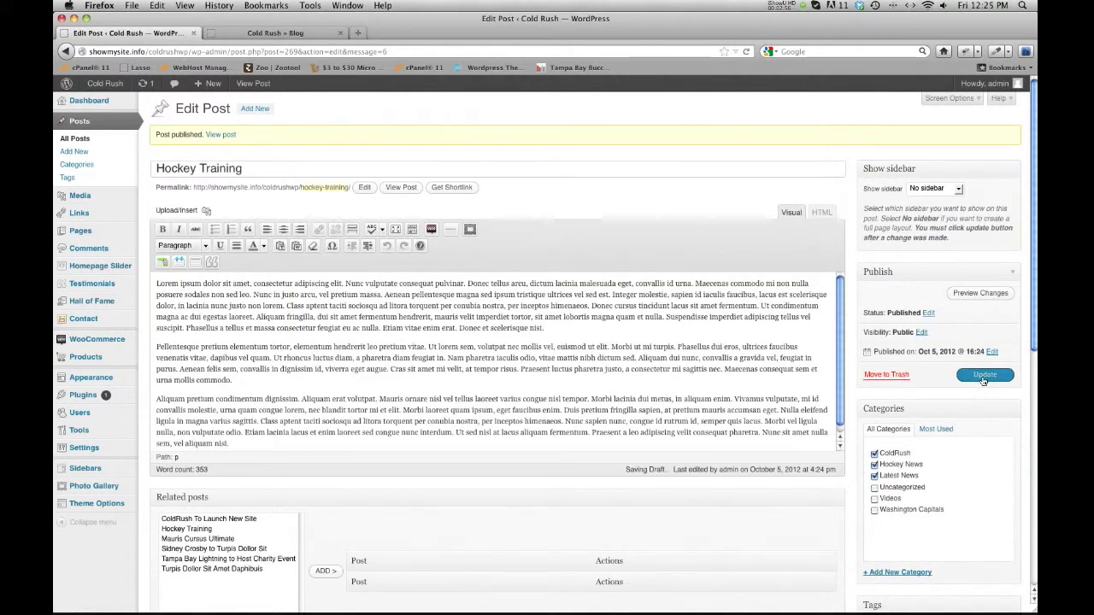
pyautogui.click(290, 33)
pyautogui.click(751, 53)
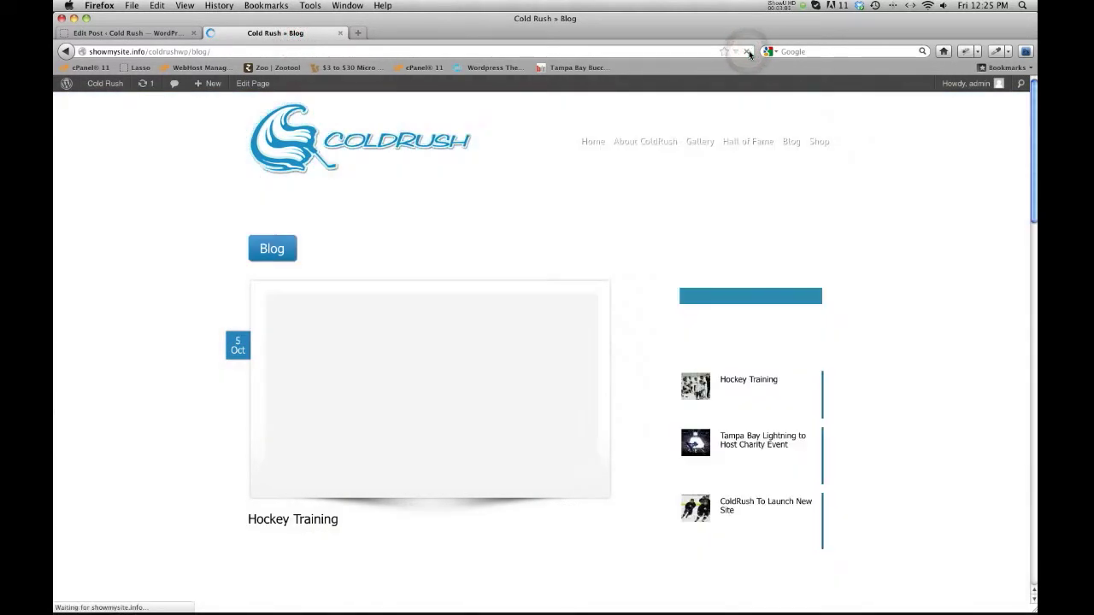
pyautogui.moveTo(450, 317)
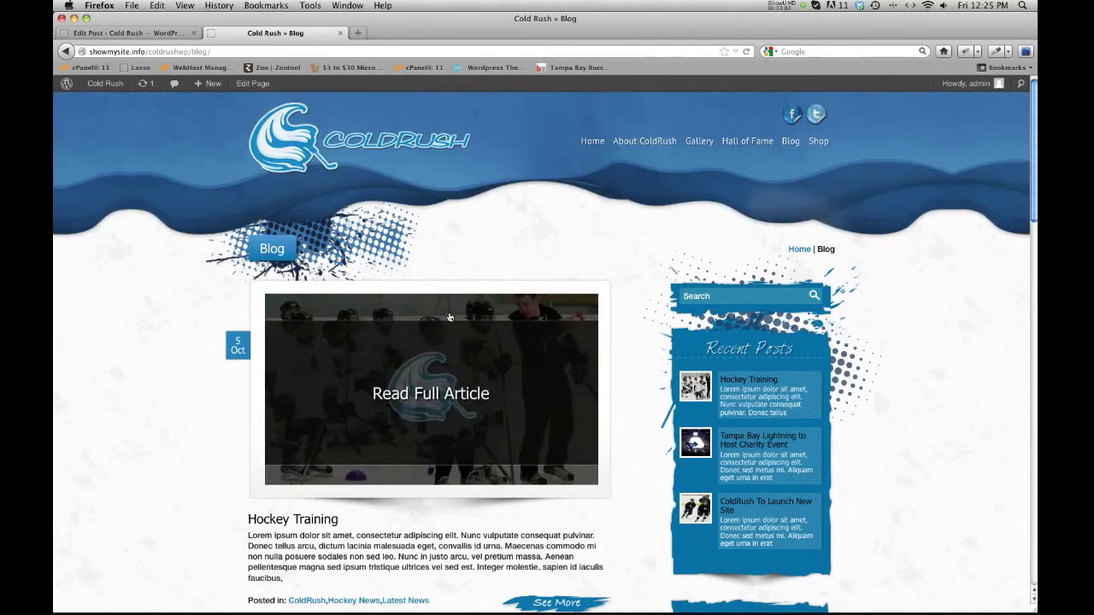
pyautogui.scroll(-3, 439, 356)
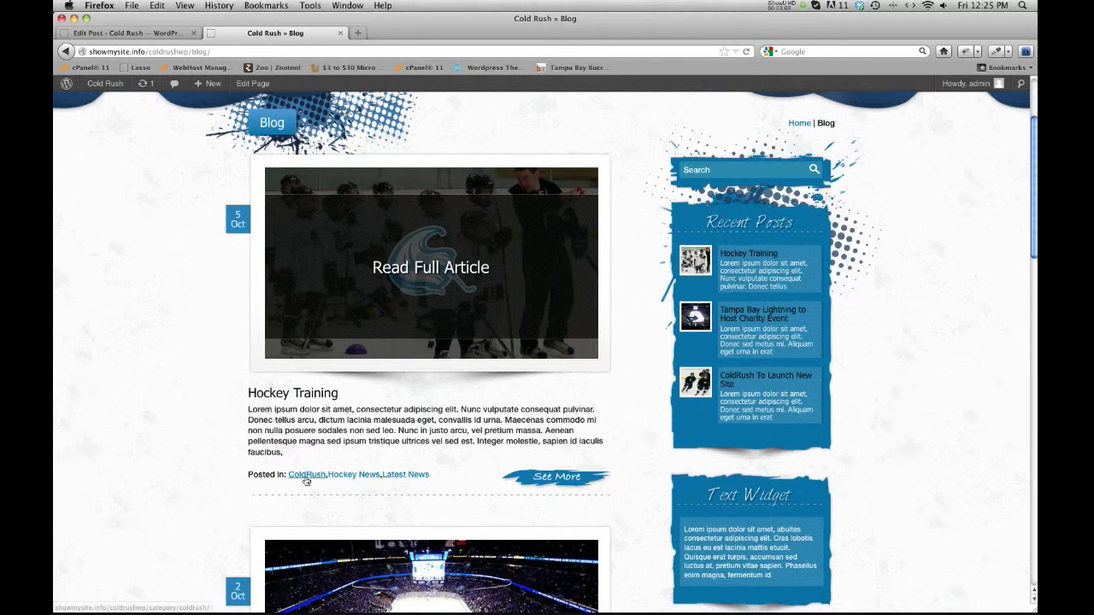
# Step: Open the full Hockey Training article from the Blog page and look through its text and comment form
pyautogui.click(550, 479)
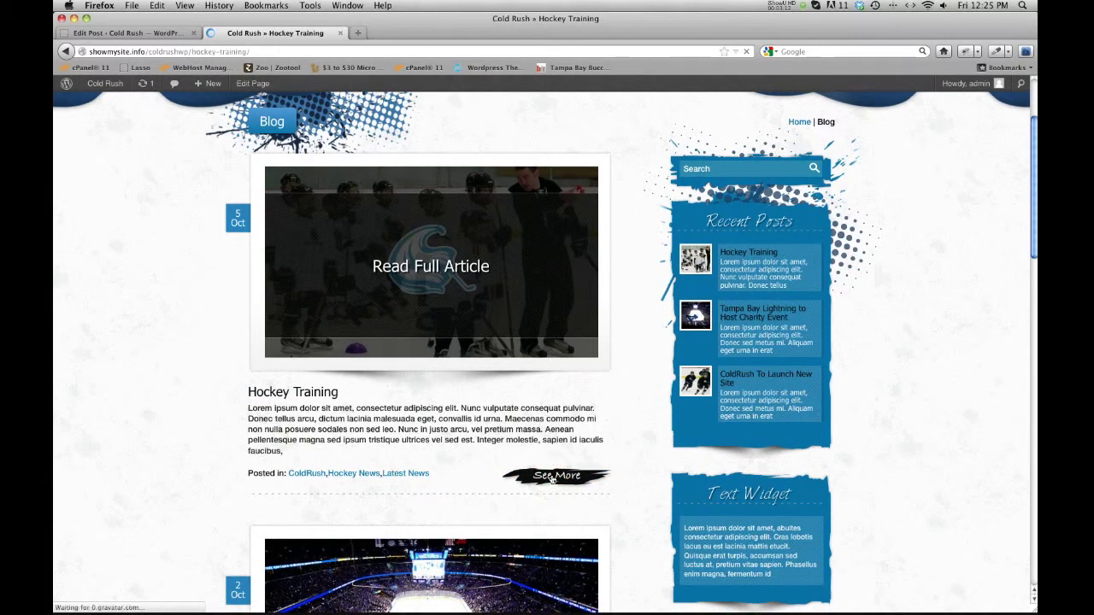
pyautogui.scroll(-5, 189, 404)
pyautogui.scroll(-5, 189, 405)
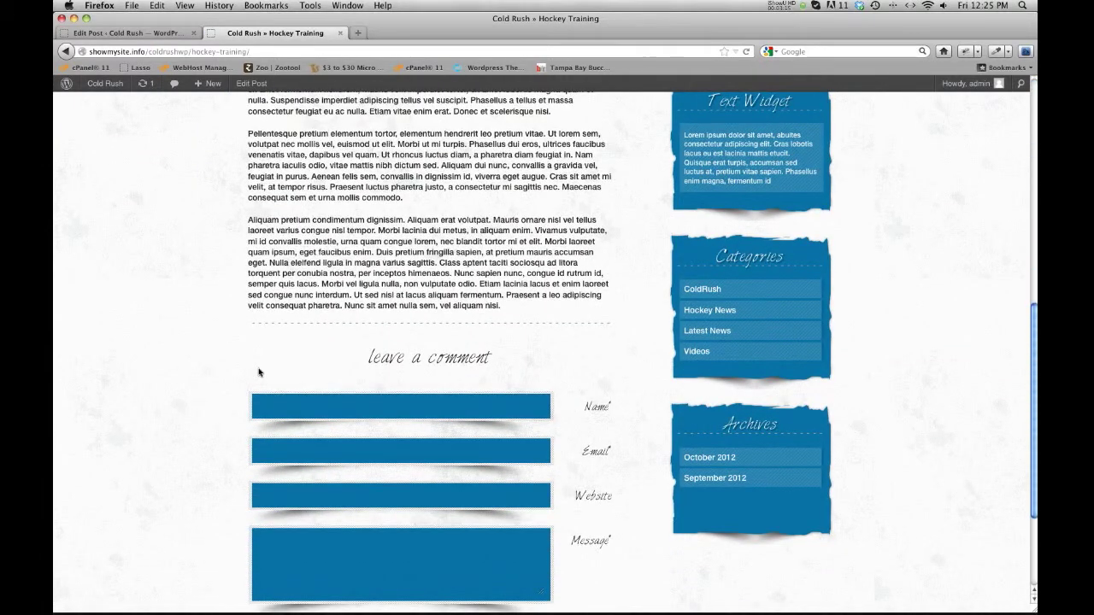
pyautogui.scroll(10, 440, 356)
pyautogui.scroll(-10, 441, 355)
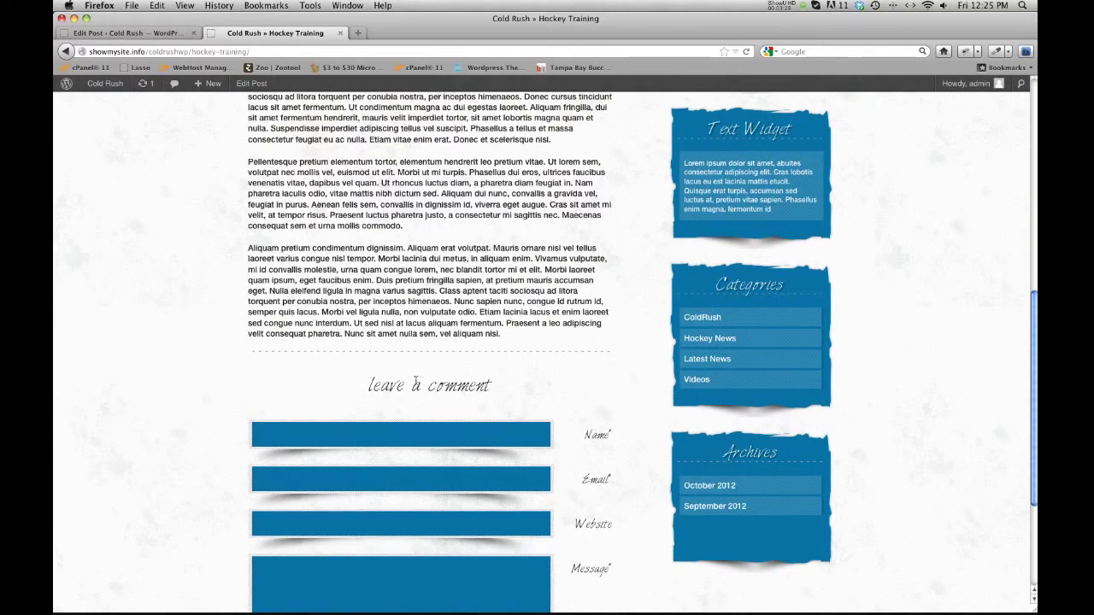
# Step: Add ColdRush To Launch New Site, Hockey Training and Turpis Dollor Sit Amet Daphibuis as the post's related posts, and update the post
pyautogui.click(118, 33)
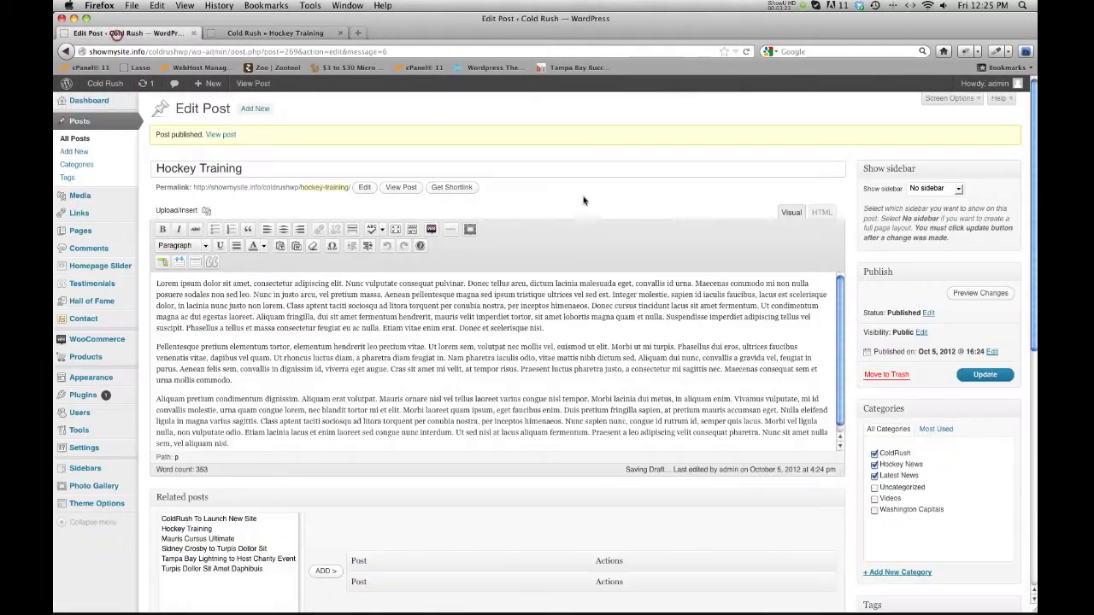
pyautogui.scroll(-5, 157, 322)
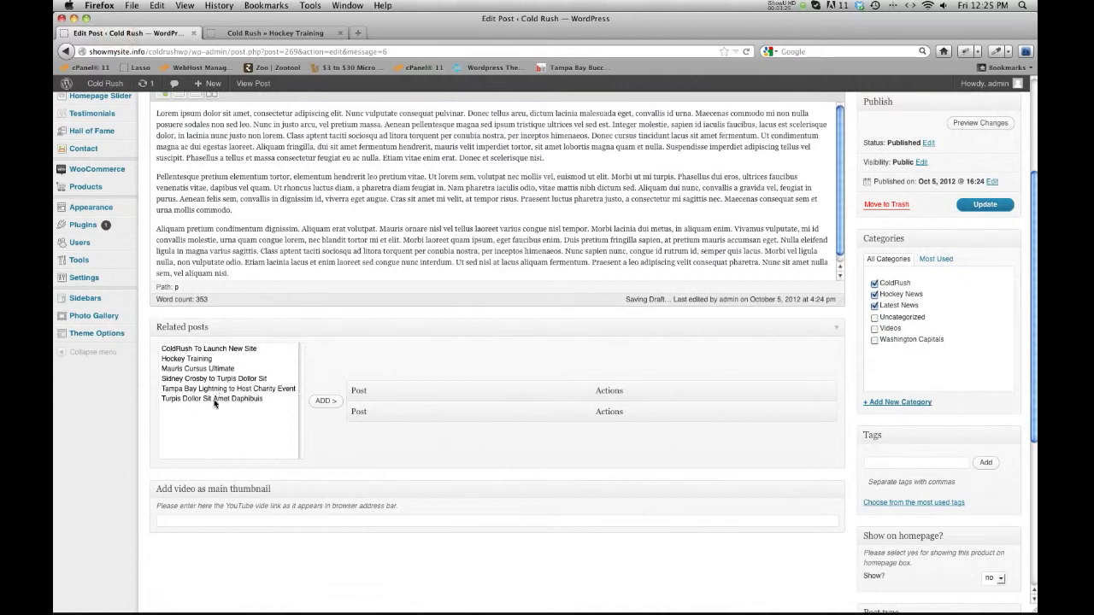
pyautogui.click(190, 350)
pyautogui.keyDown('shift'); pyautogui.click(190, 358); pyautogui.keyUp('shift')
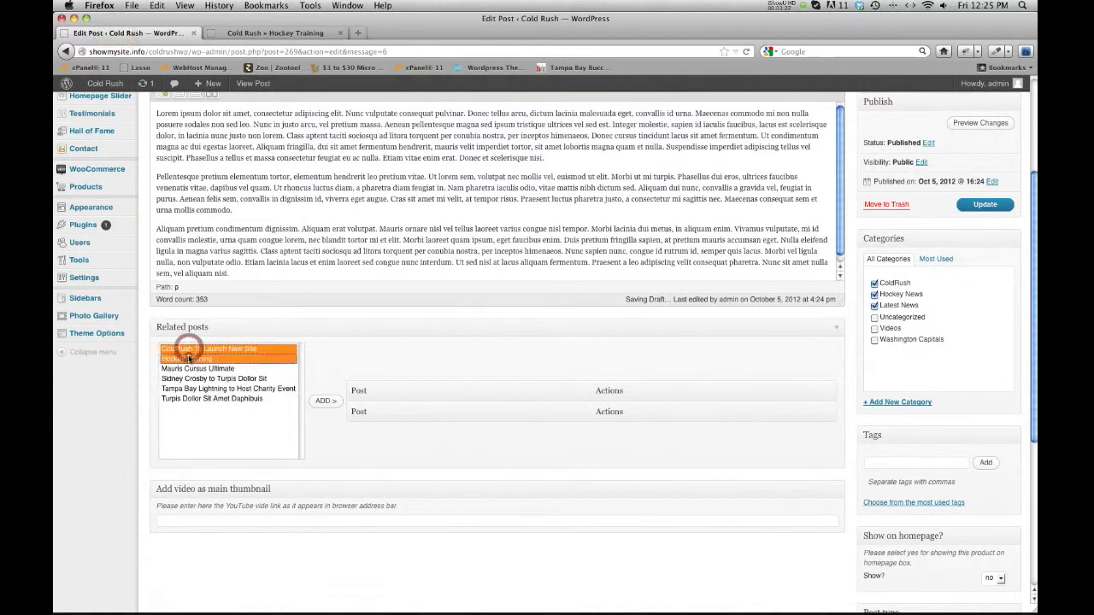
pyautogui.keyDown('super'); pyautogui.click(218, 399); pyautogui.keyUp('super')
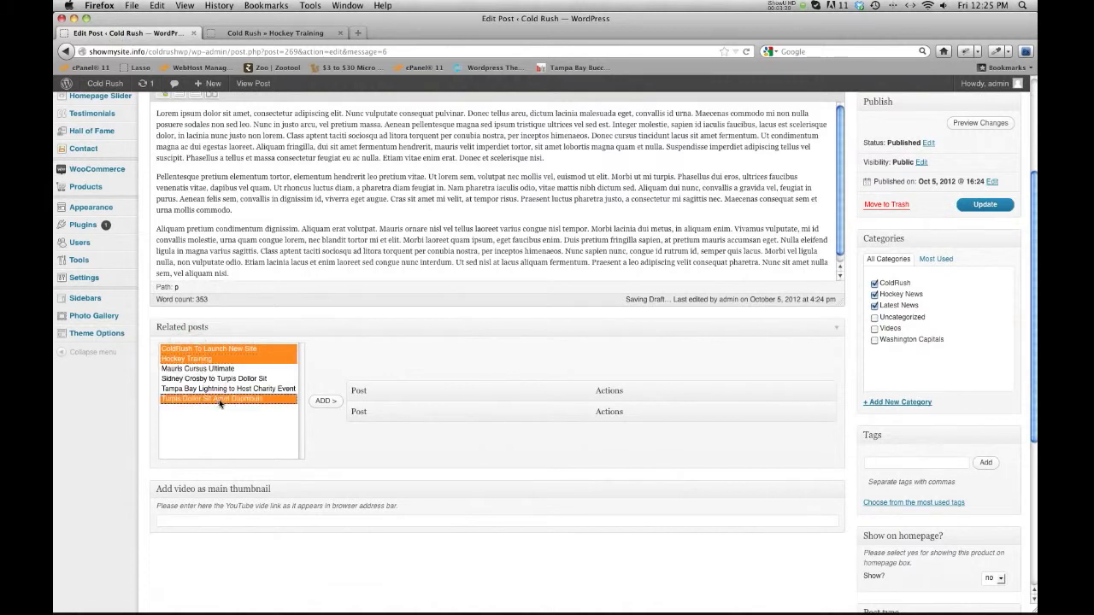
pyautogui.click(323, 402)
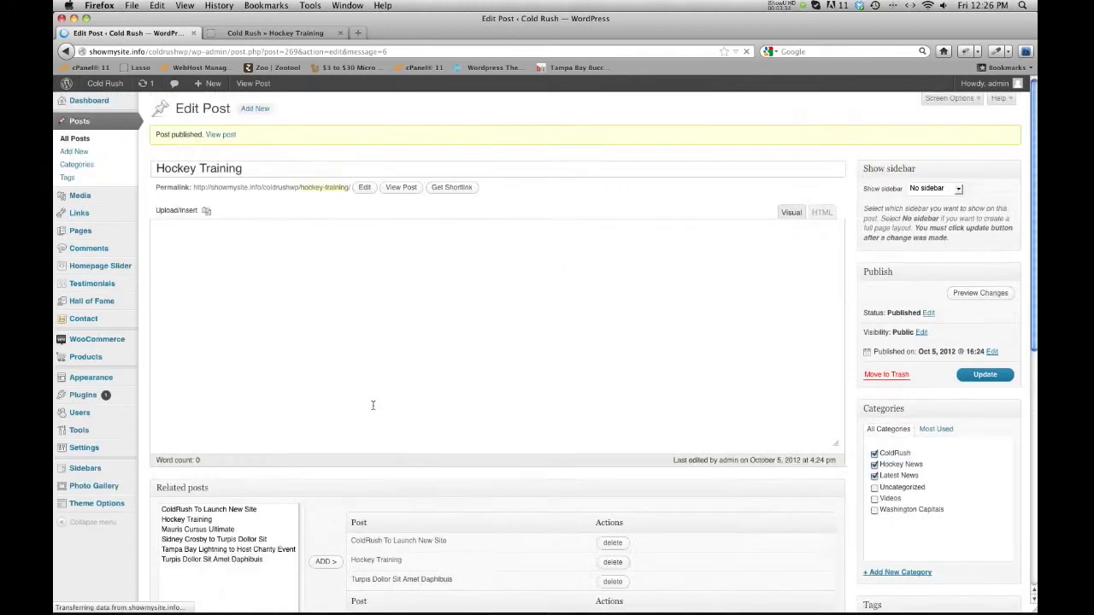
pyautogui.scroll(-3, 494, 534)
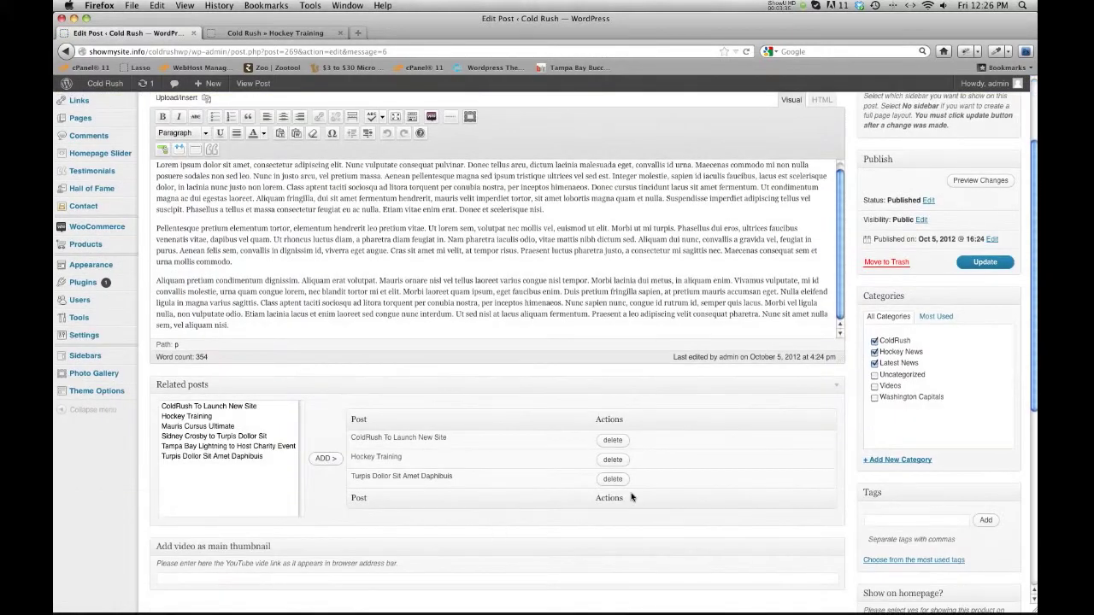
pyautogui.scroll(3, 694, 479)
pyautogui.click(1005, 381)
# Step: Refresh the live Hockey Training article, inspect its Related Posts section, and return to the Blog page
pyautogui.click(294, 33)
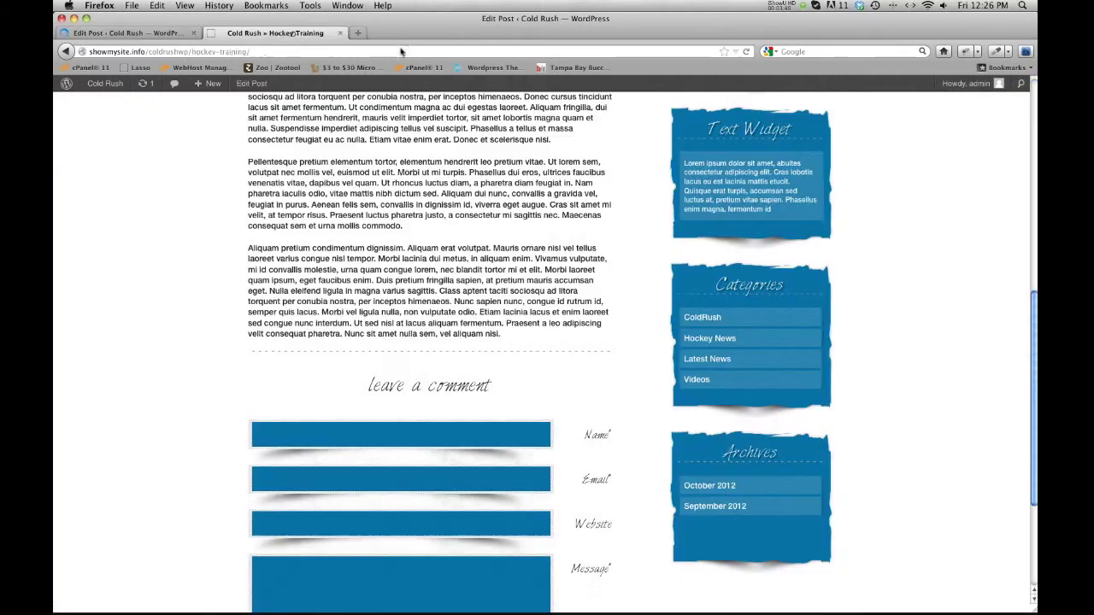
pyautogui.click(746, 51)
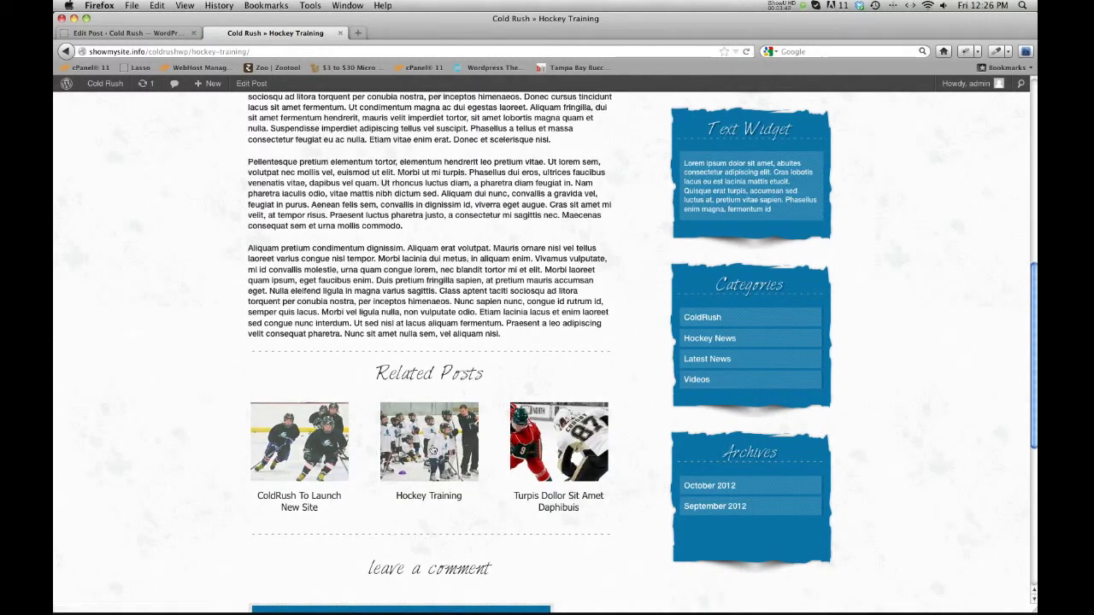
pyautogui.scroll(-3, 355, 444)
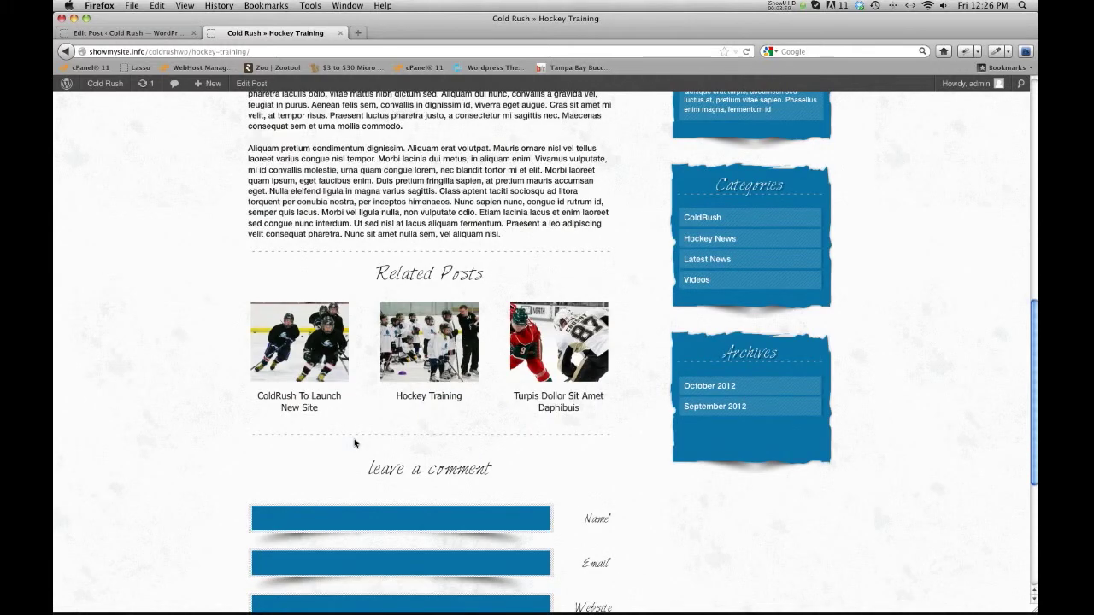
pyautogui.scroll(-6, 355, 443)
pyautogui.scroll(15, 354, 440)
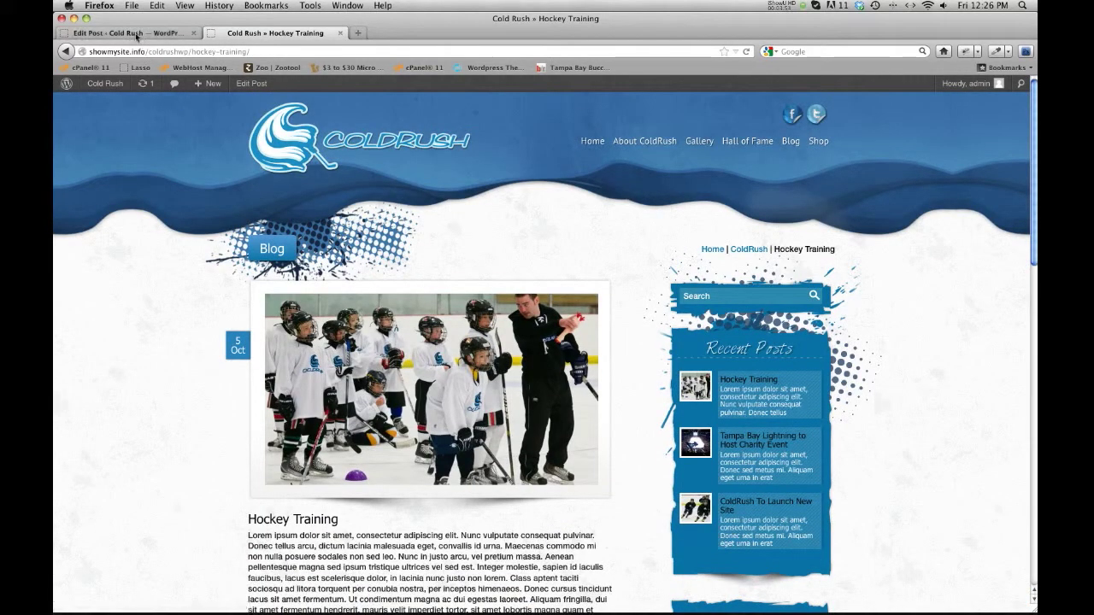
pyautogui.click(790, 141)
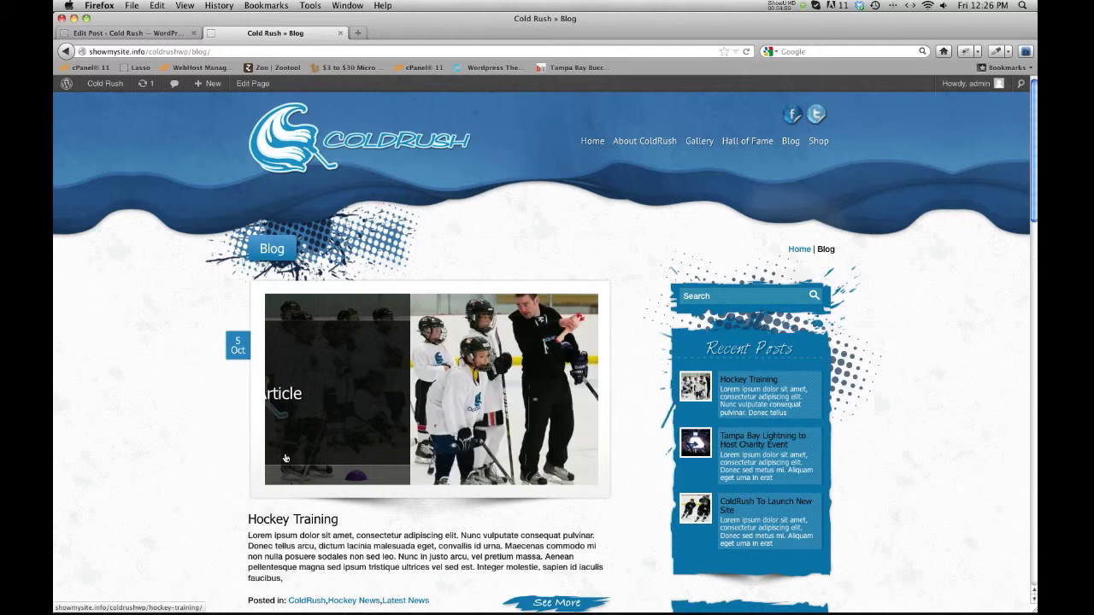
pyautogui.click(134, 32)
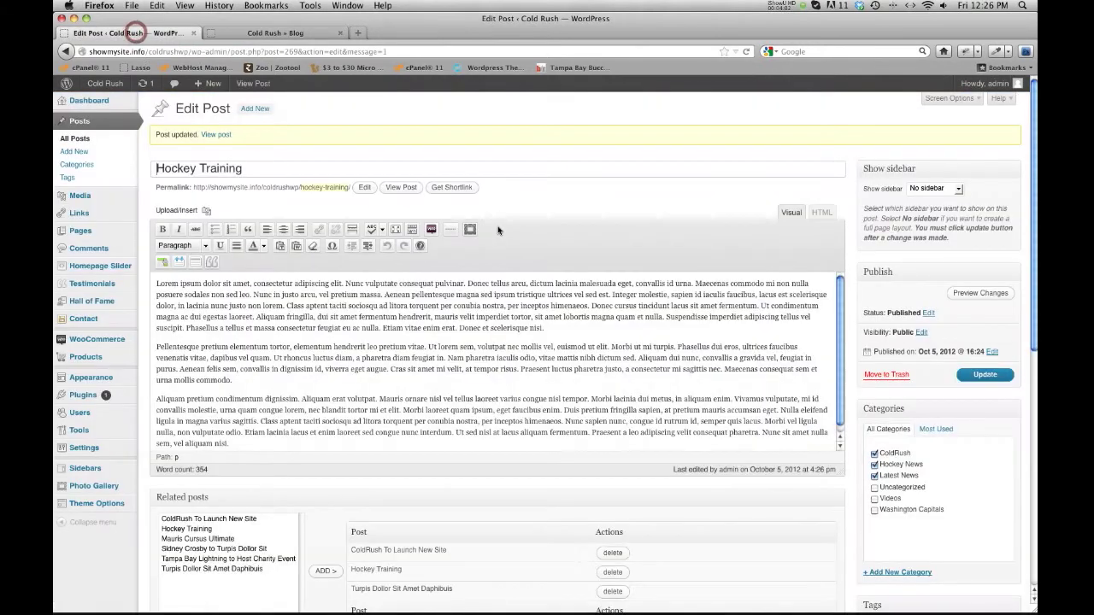
pyautogui.scroll(-10, 605, 253)
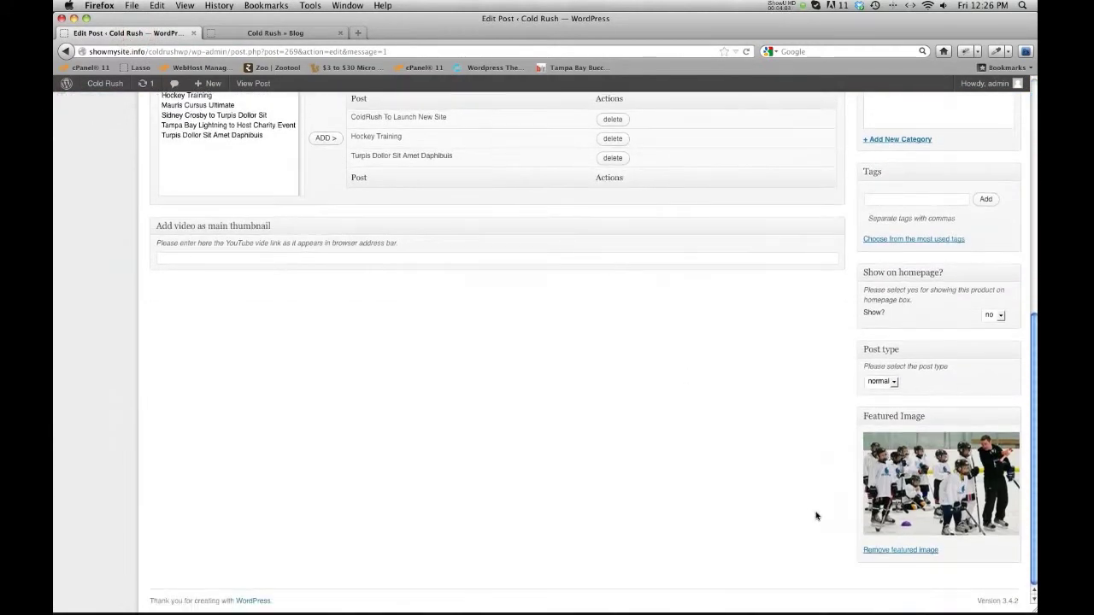
pyautogui.scroll(5, 818, 512)
pyautogui.scroll(-4, 432, 320)
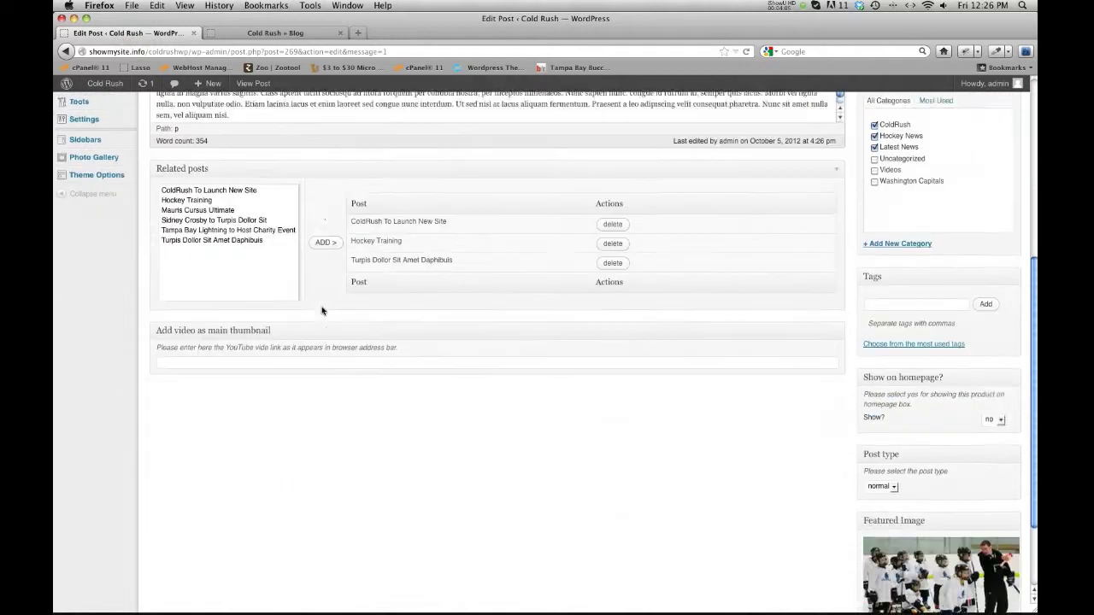
pyautogui.scroll(1, 303, 285)
pyautogui.scroll(-1, 296, 296)
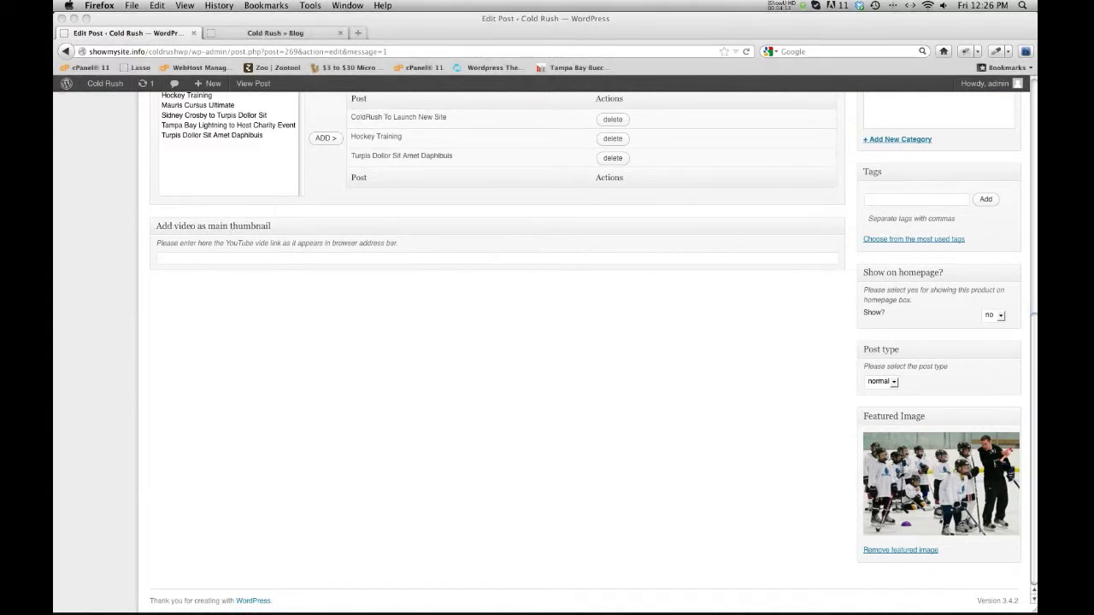
pyautogui.click(213, 256)
pyautogui.write('http://www.youtube.com/user/DesjBTNL?v=WvZn6lszWJw')
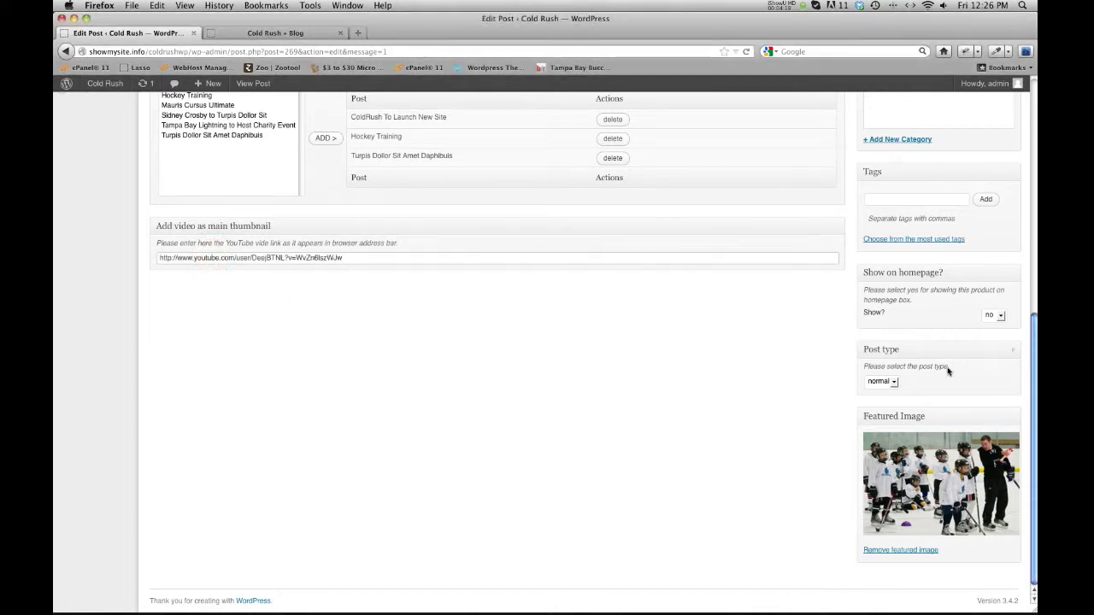
# Step: Set the post type to video and update the Hockey Training post
pyautogui.click(894, 383)
pyautogui.click(883, 402)
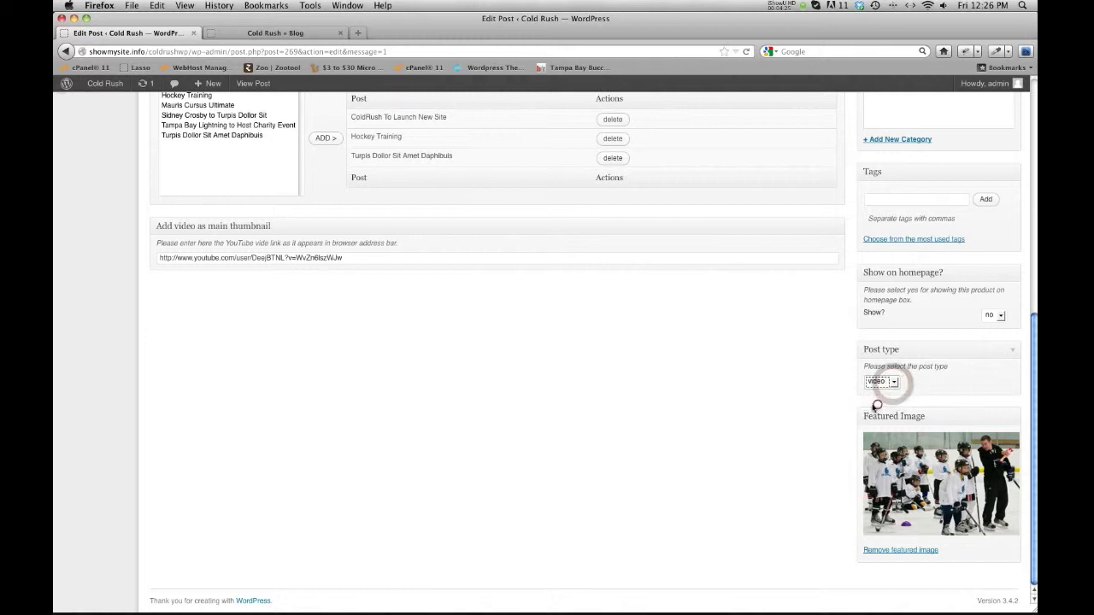
pyautogui.scroll(10, 783, 401)
pyautogui.click(975, 377)
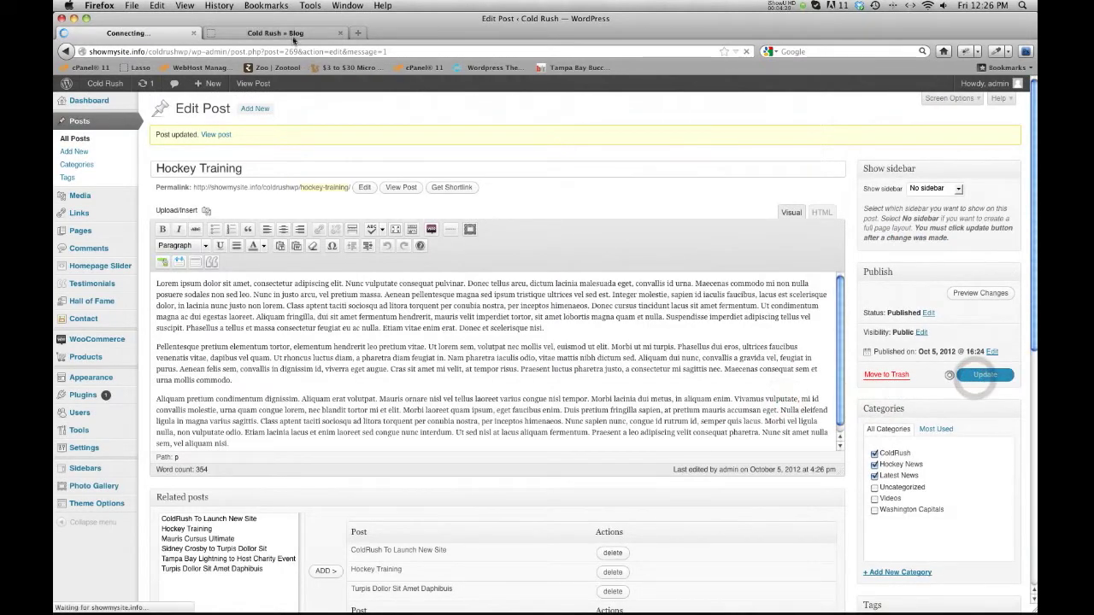
# Step: Refresh the live Blog page, open the full Hockey Training article, and briefly play its embedded video before pausing it
pyautogui.click(292, 34)
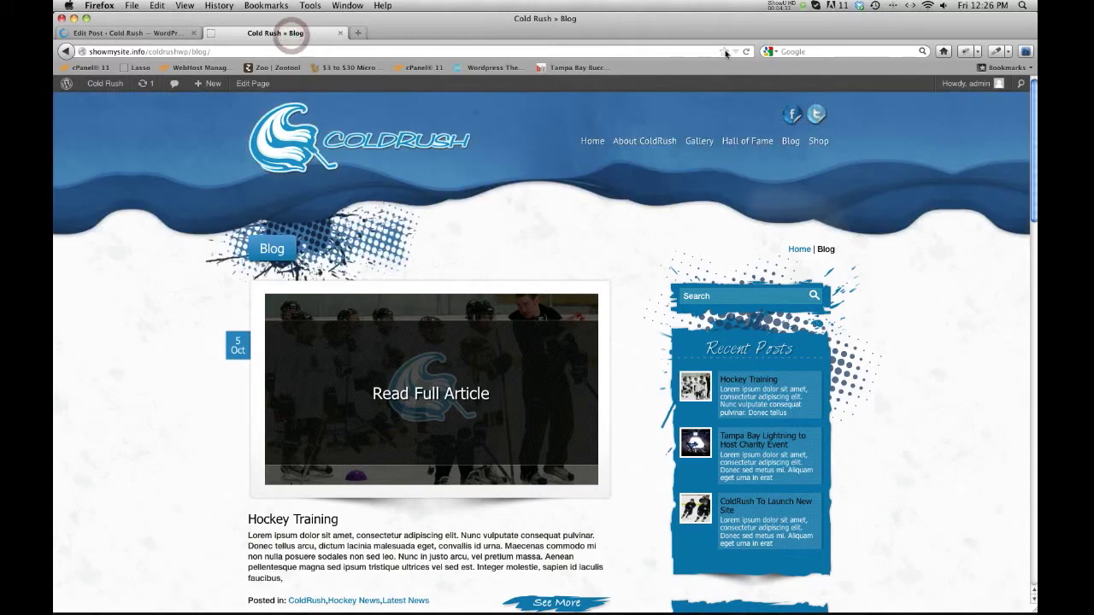
pyautogui.click(746, 52)
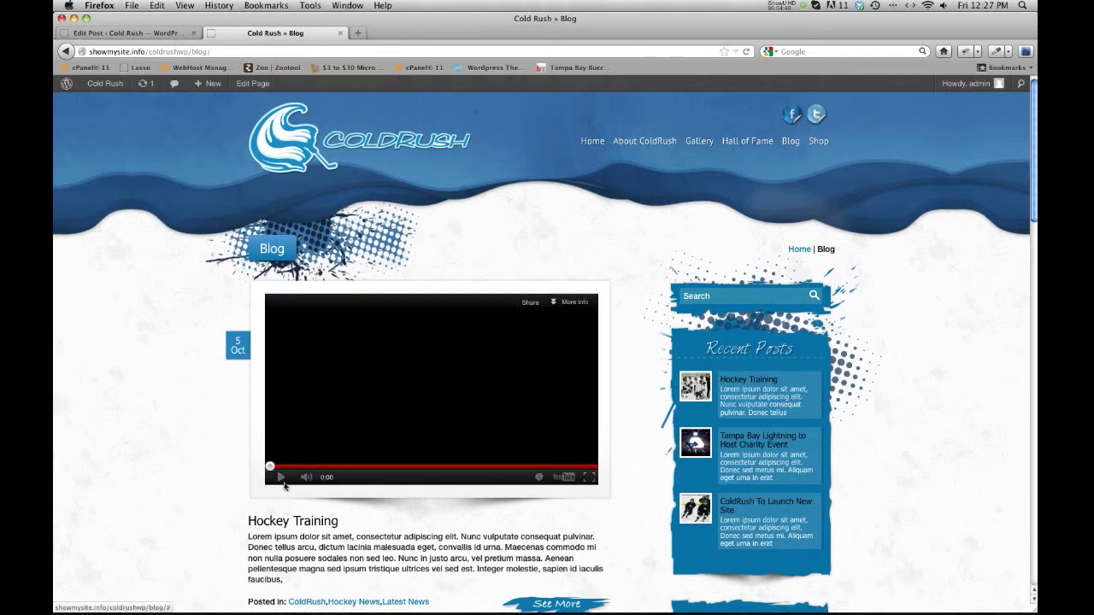
pyautogui.scroll(-2, 188, 396)
pyautogui.click(566, 521)
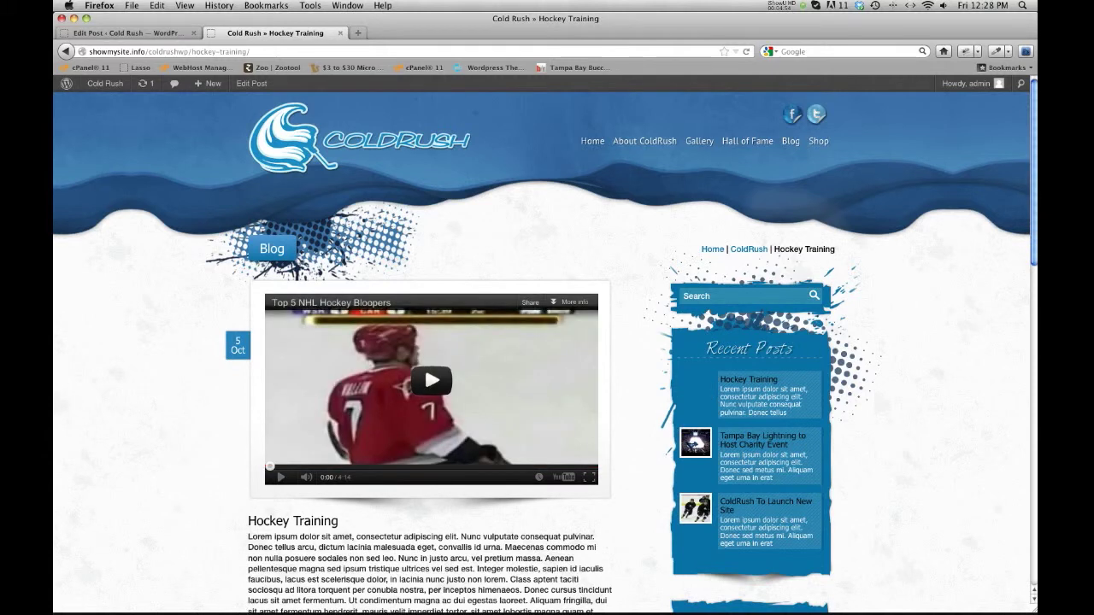
pyautogui.click(435, 382)
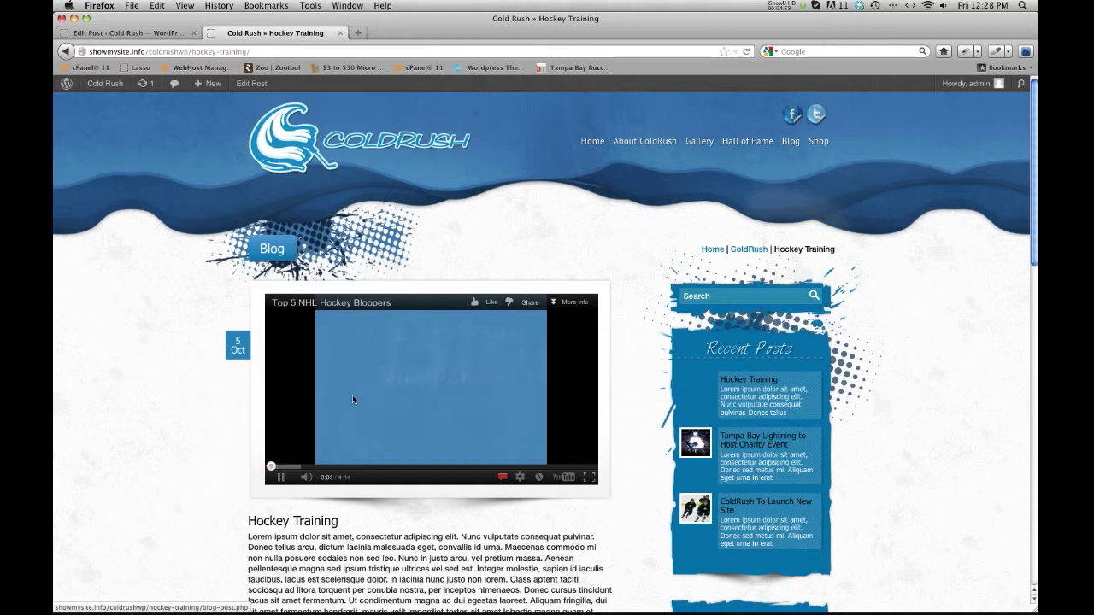
pyautogui.click(278, 483)
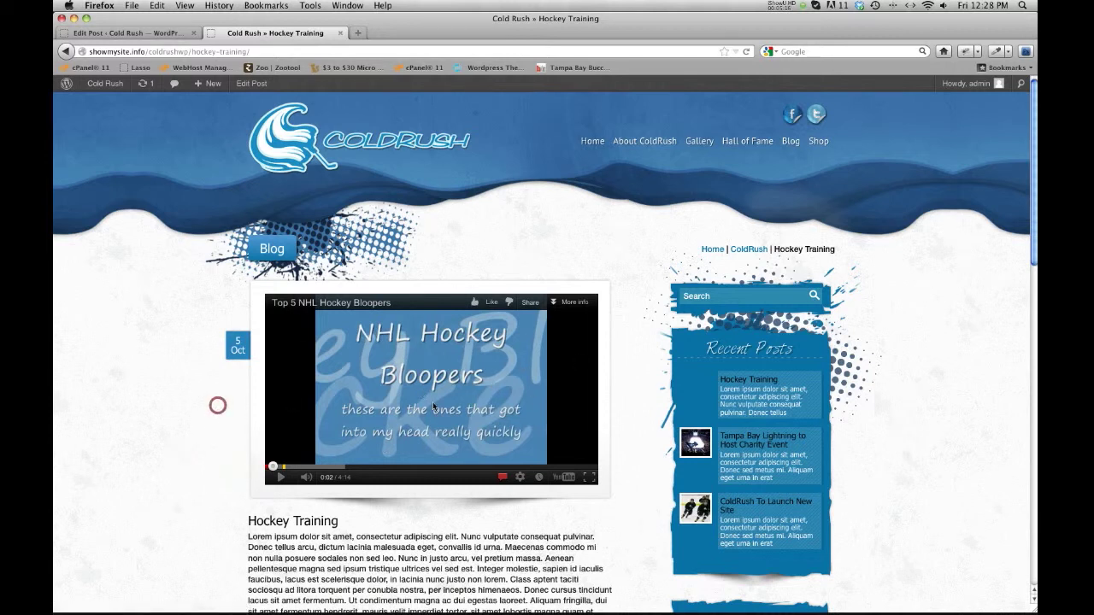
# Step: Return to the Hockey Training post's editor and review its related posts and thumbnail video link
pyautogui.click(169, 35)
pyautogui.scroll(-5, 265, 537)
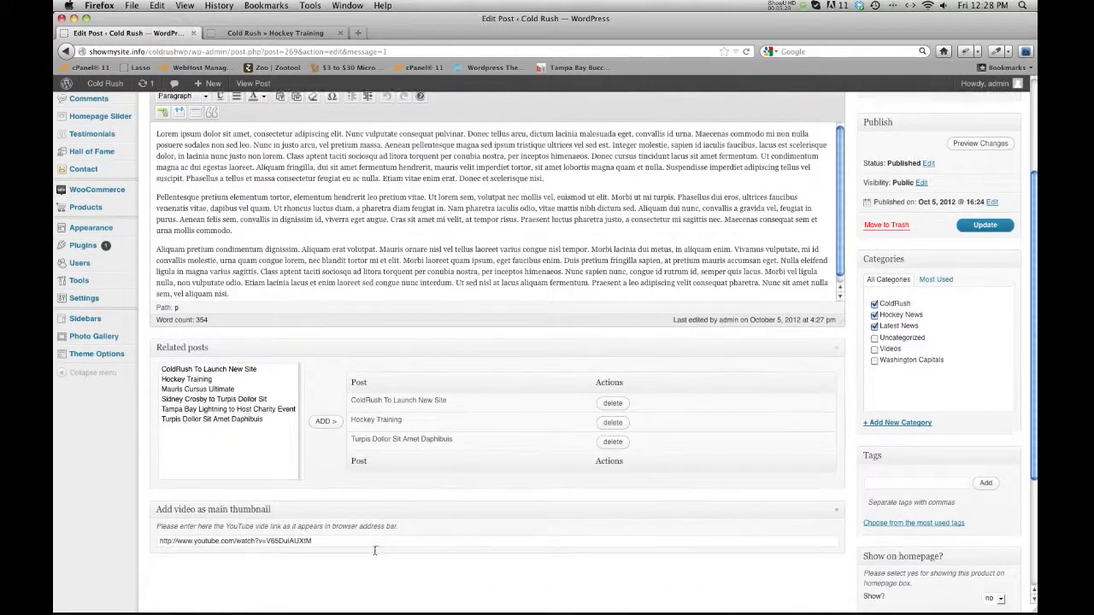
pyautogui.scroll(4, 374, 550)
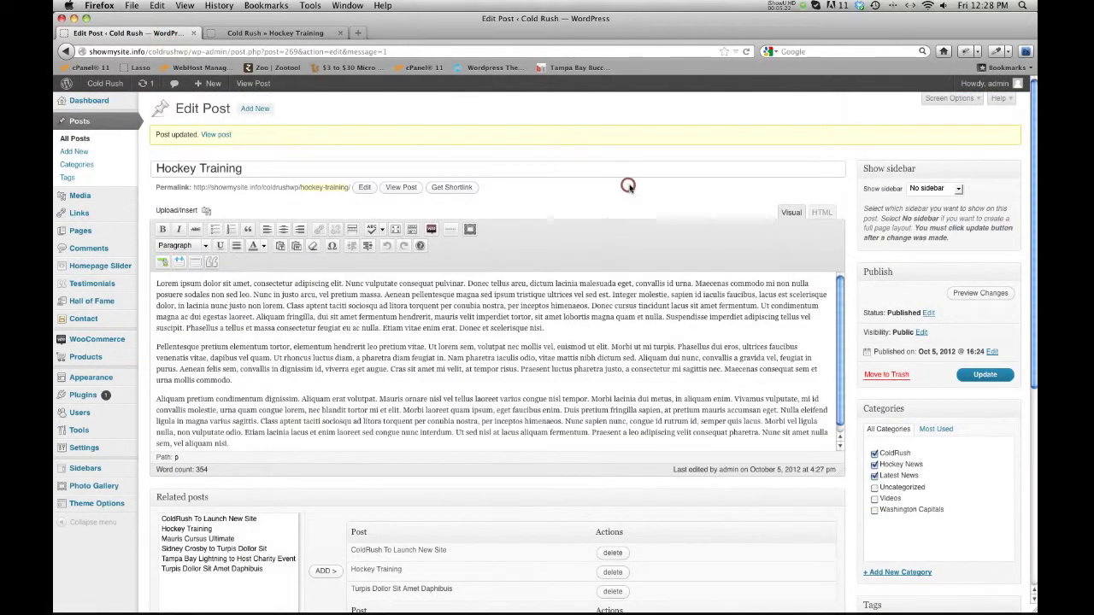